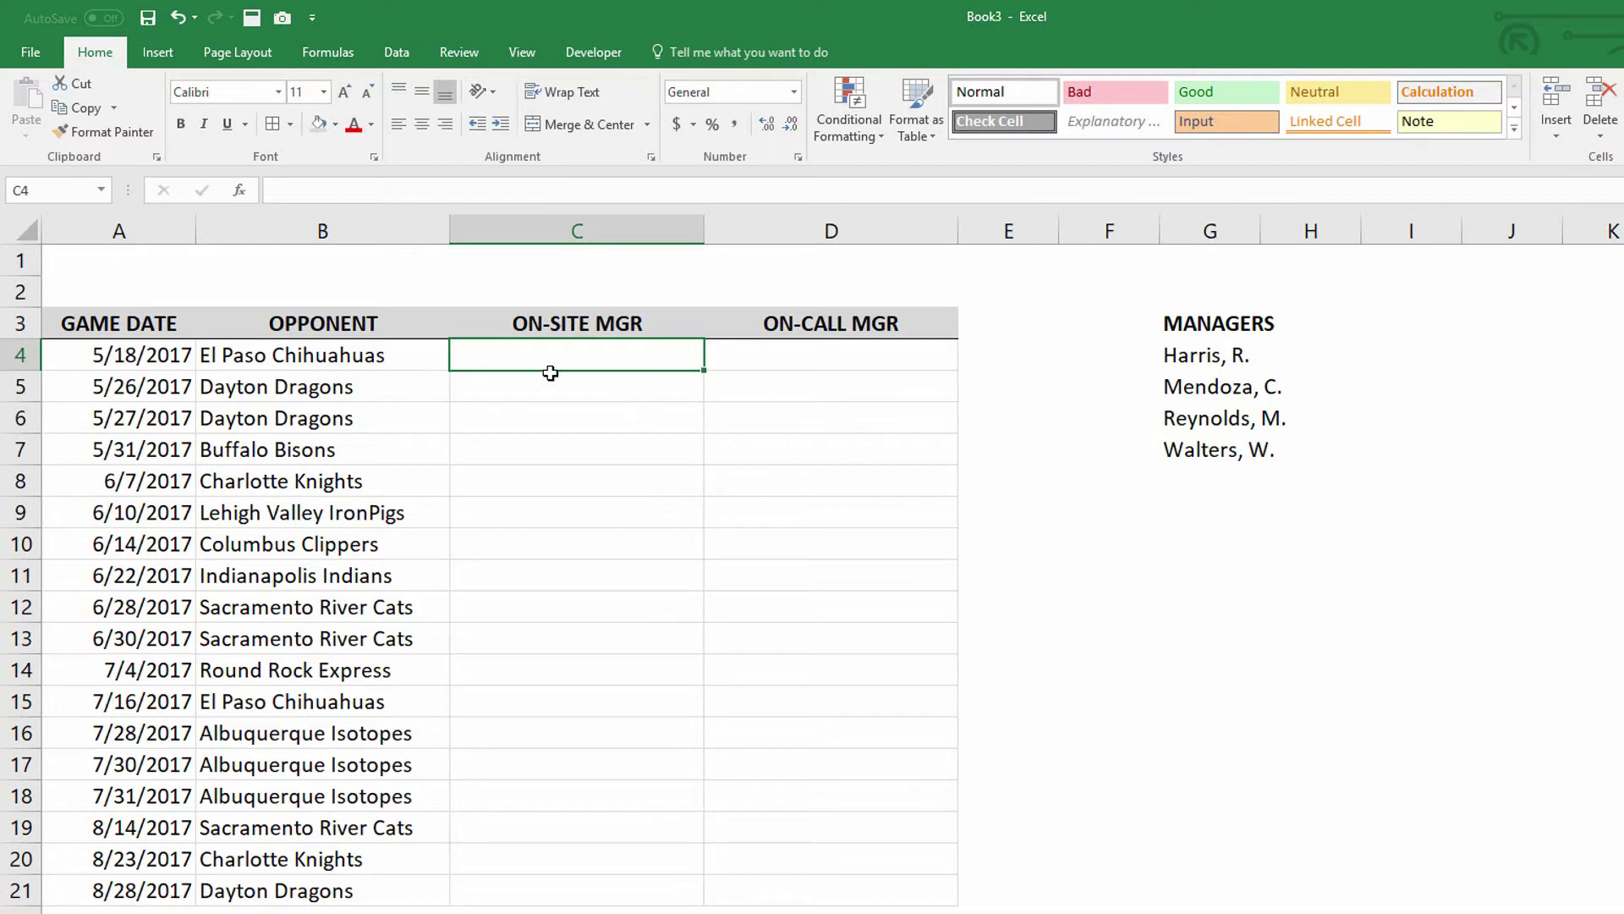
Autofit column G so all four names in the MANAGERS list show in full
left_click_drag(561, 351, 829, 885)
left_click_drag(1218, 321, 1226, 453)
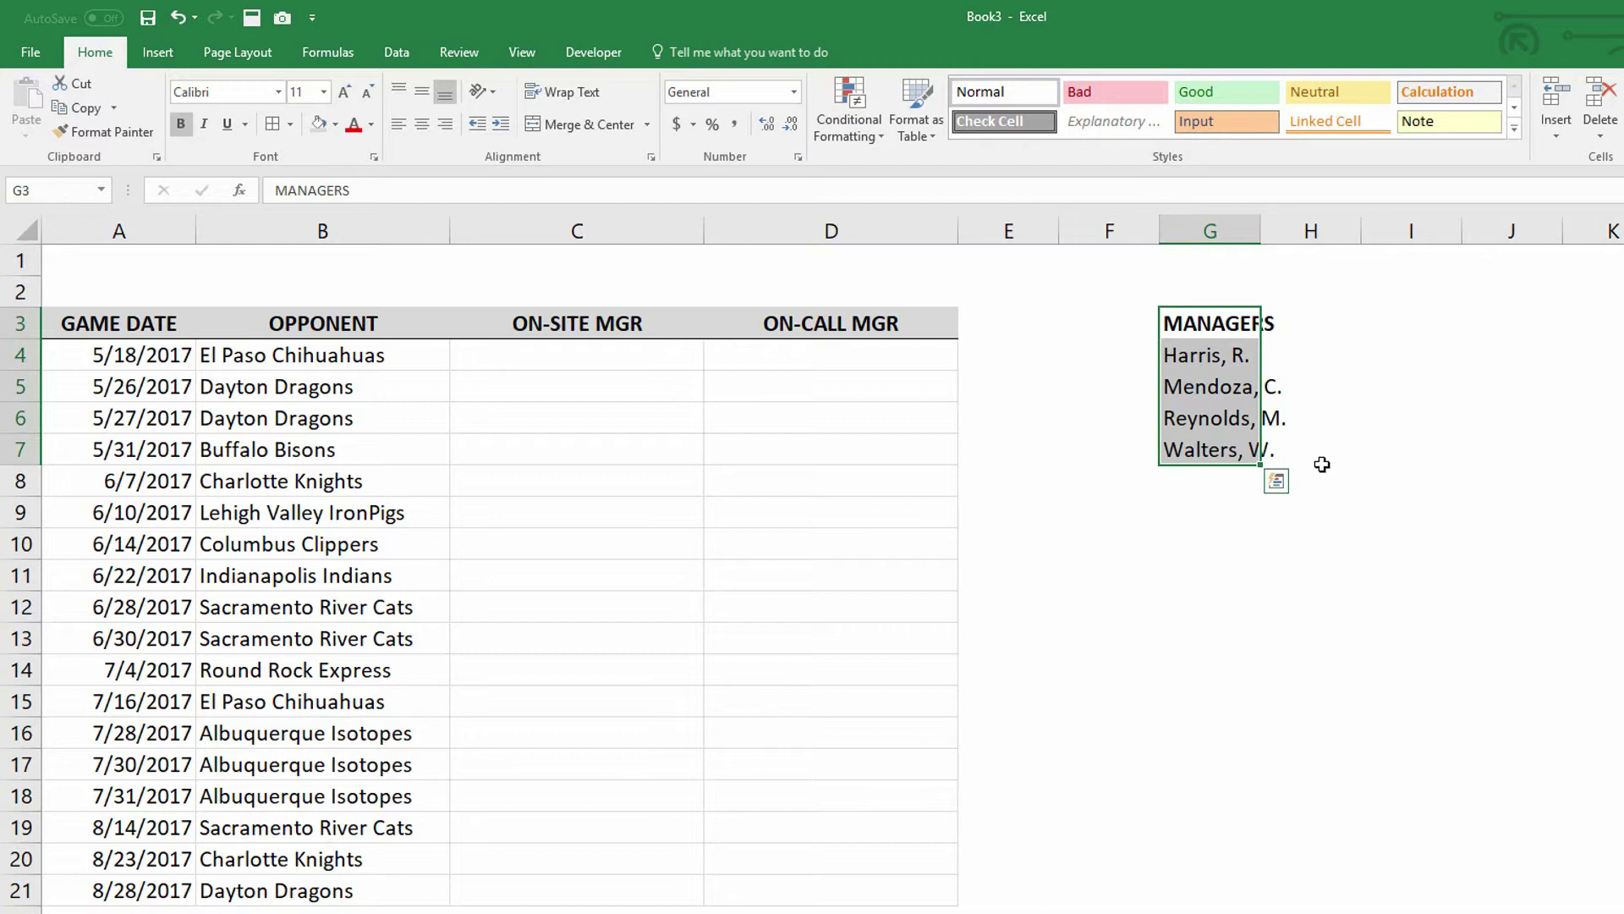
double_click(1260, 230)
left_click(1254, 358)
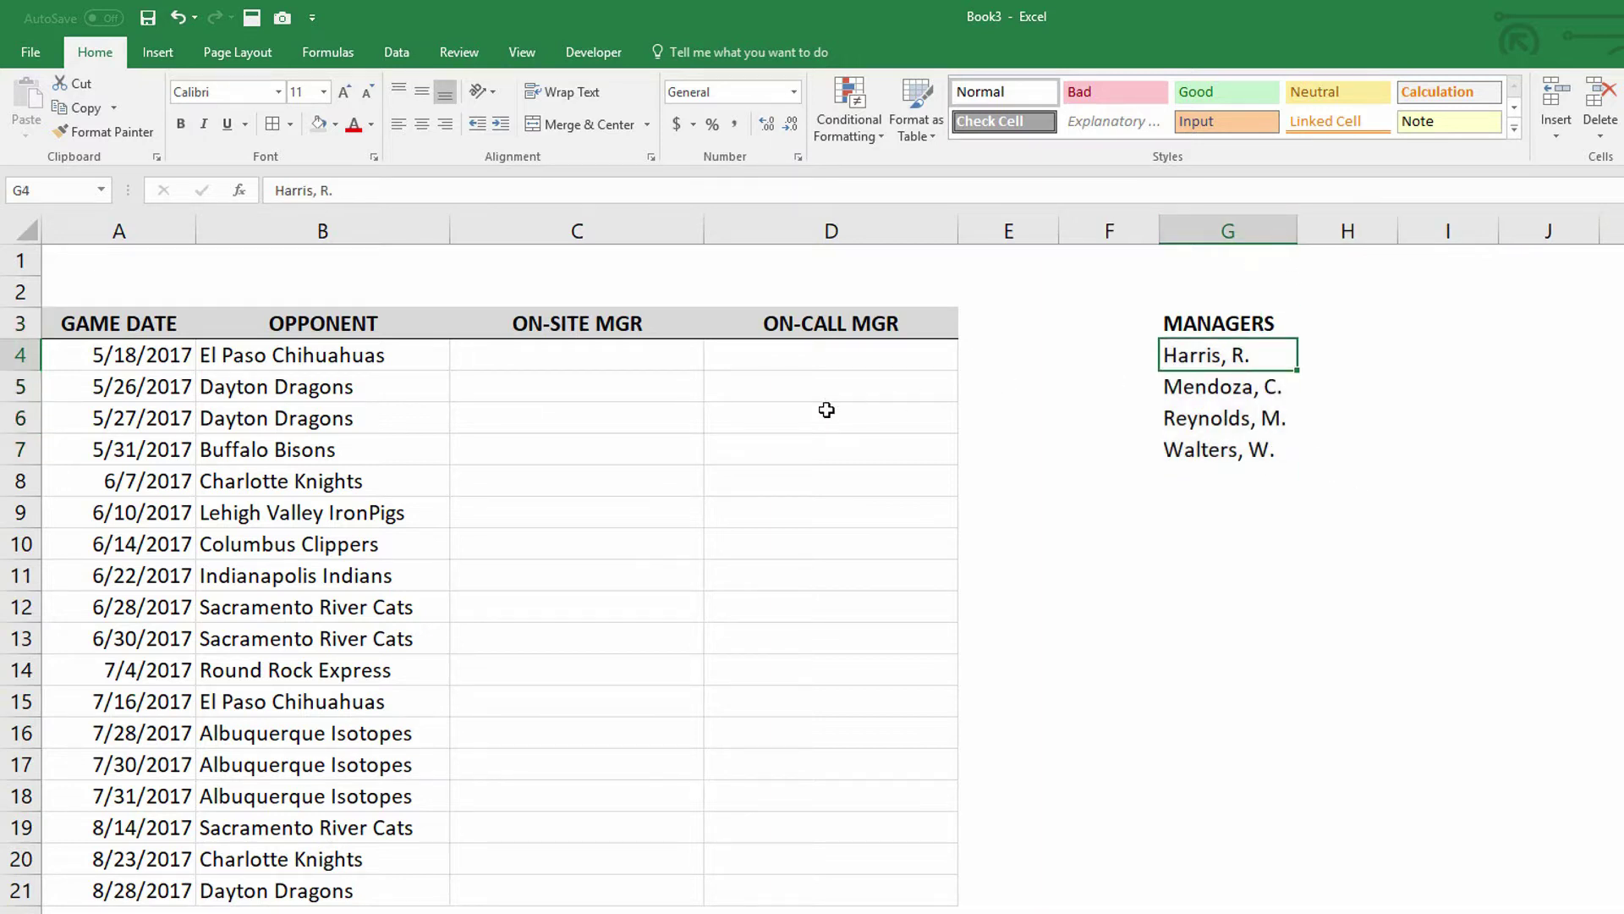
left_click(595, 360)
left_click(607, 394)
left_click(609, 414)
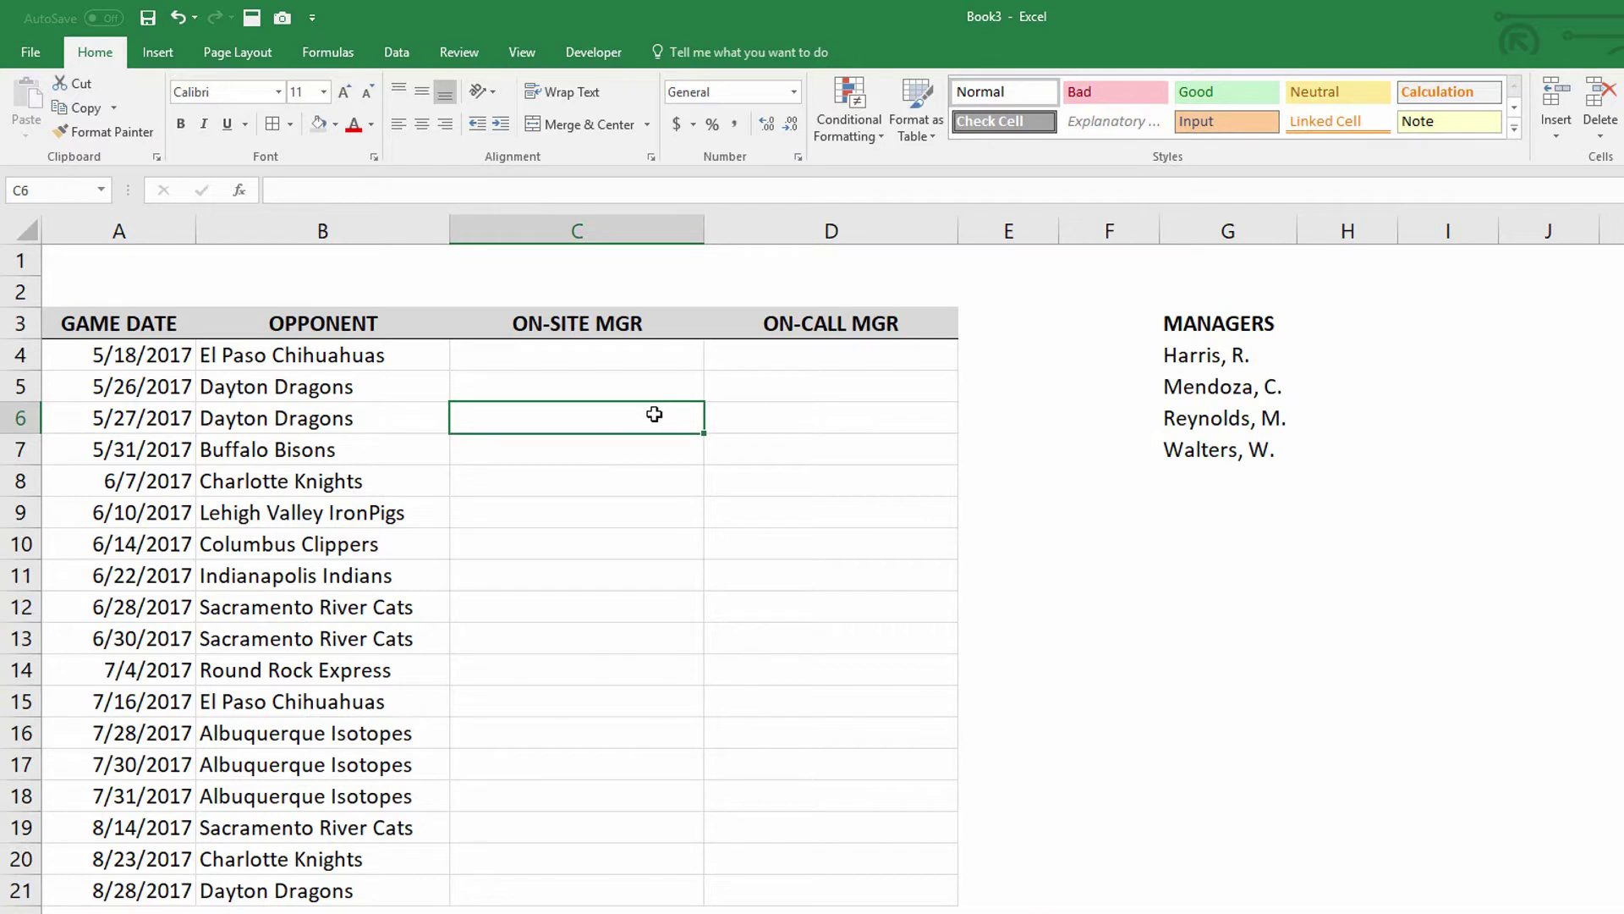
left_click(1207, 353)
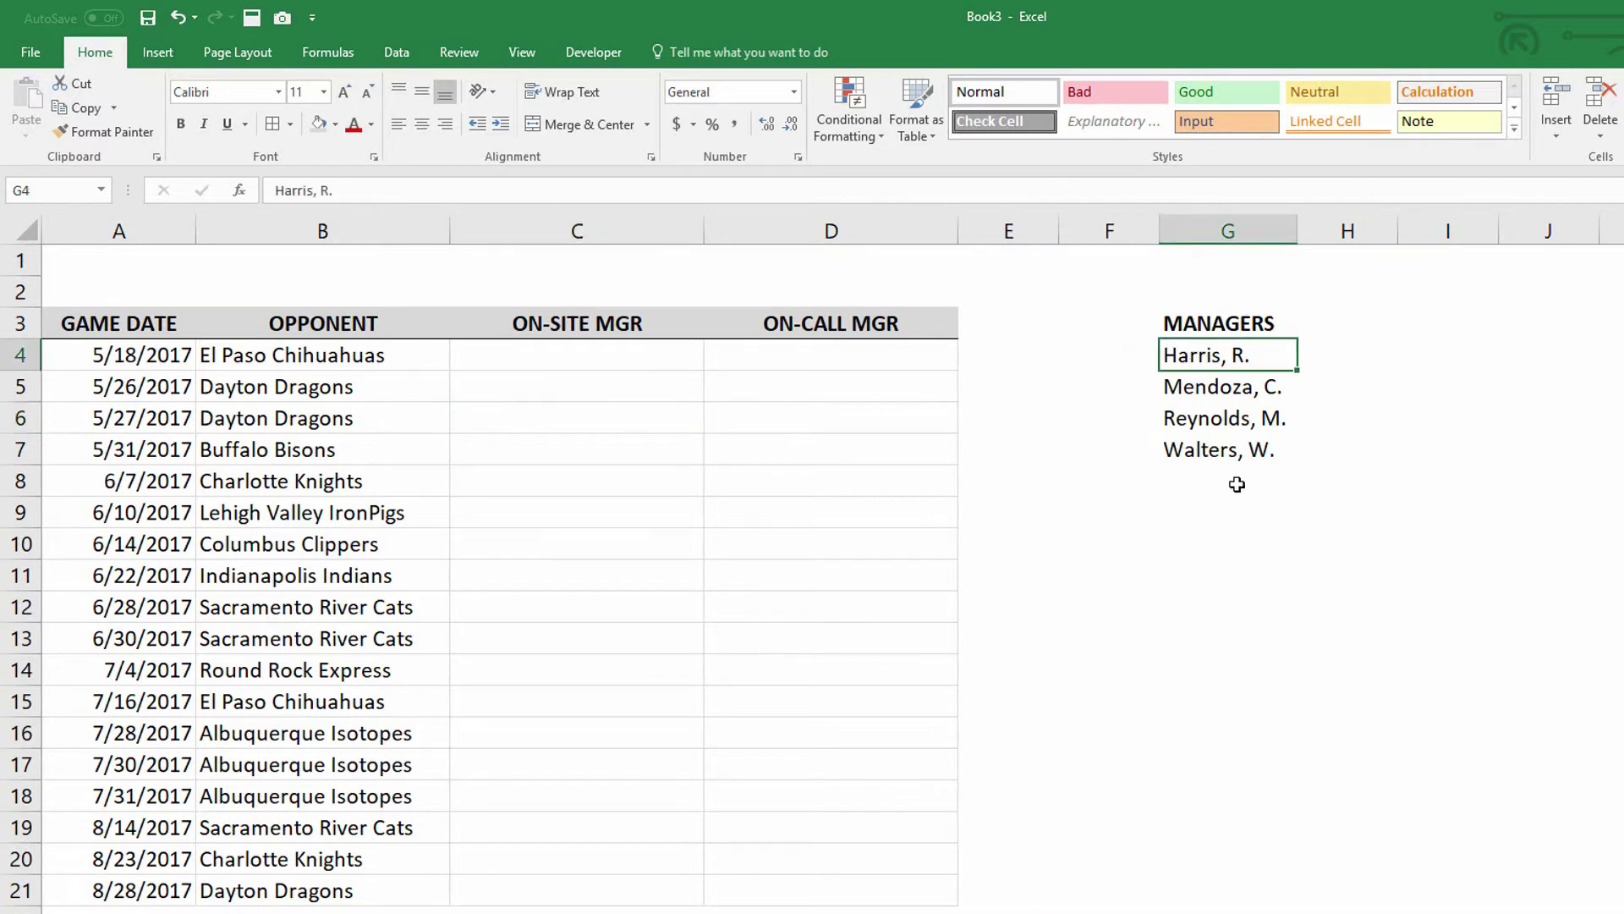
Convert the MANAGERS list into a table with the black-header Light style and no filter button
left_click(159, 53)
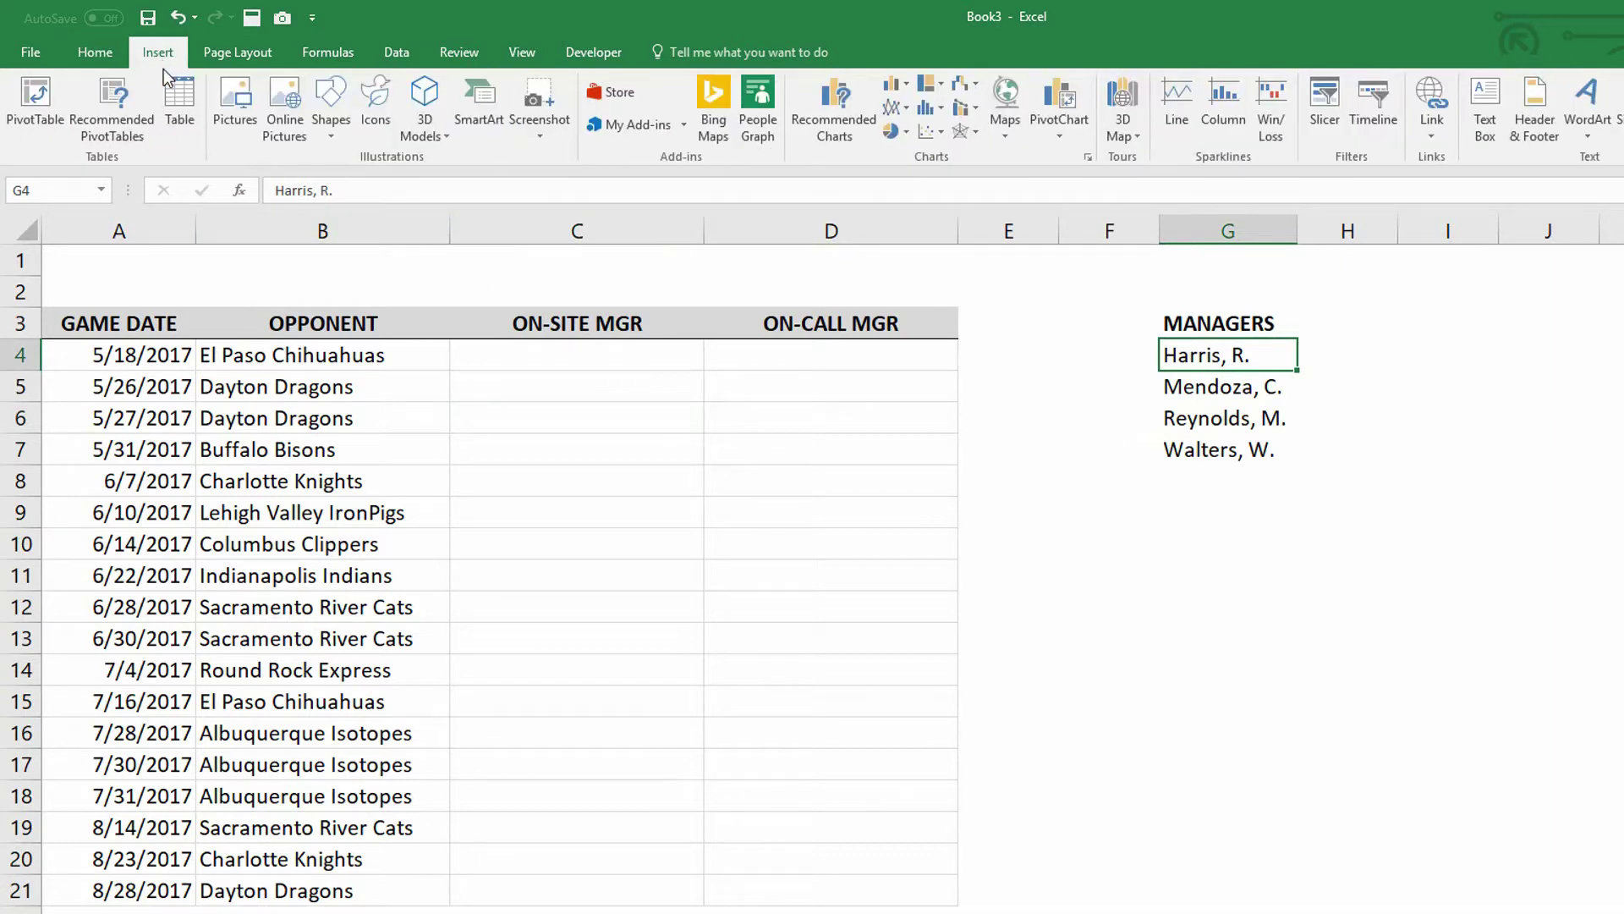
left_click(185, 120)
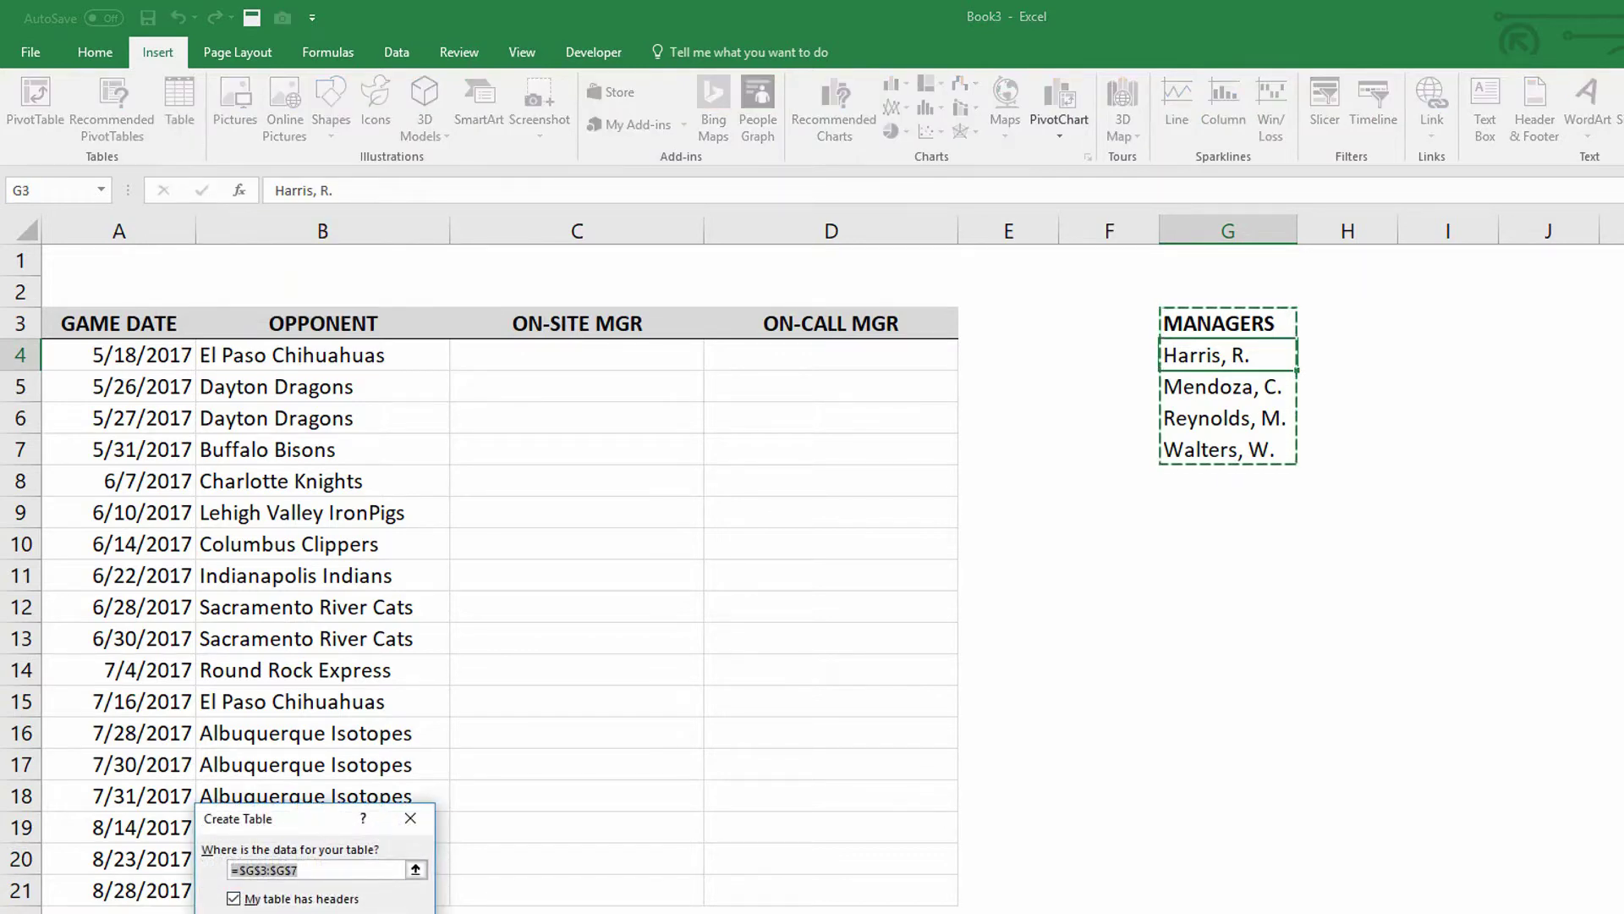
key("Return")
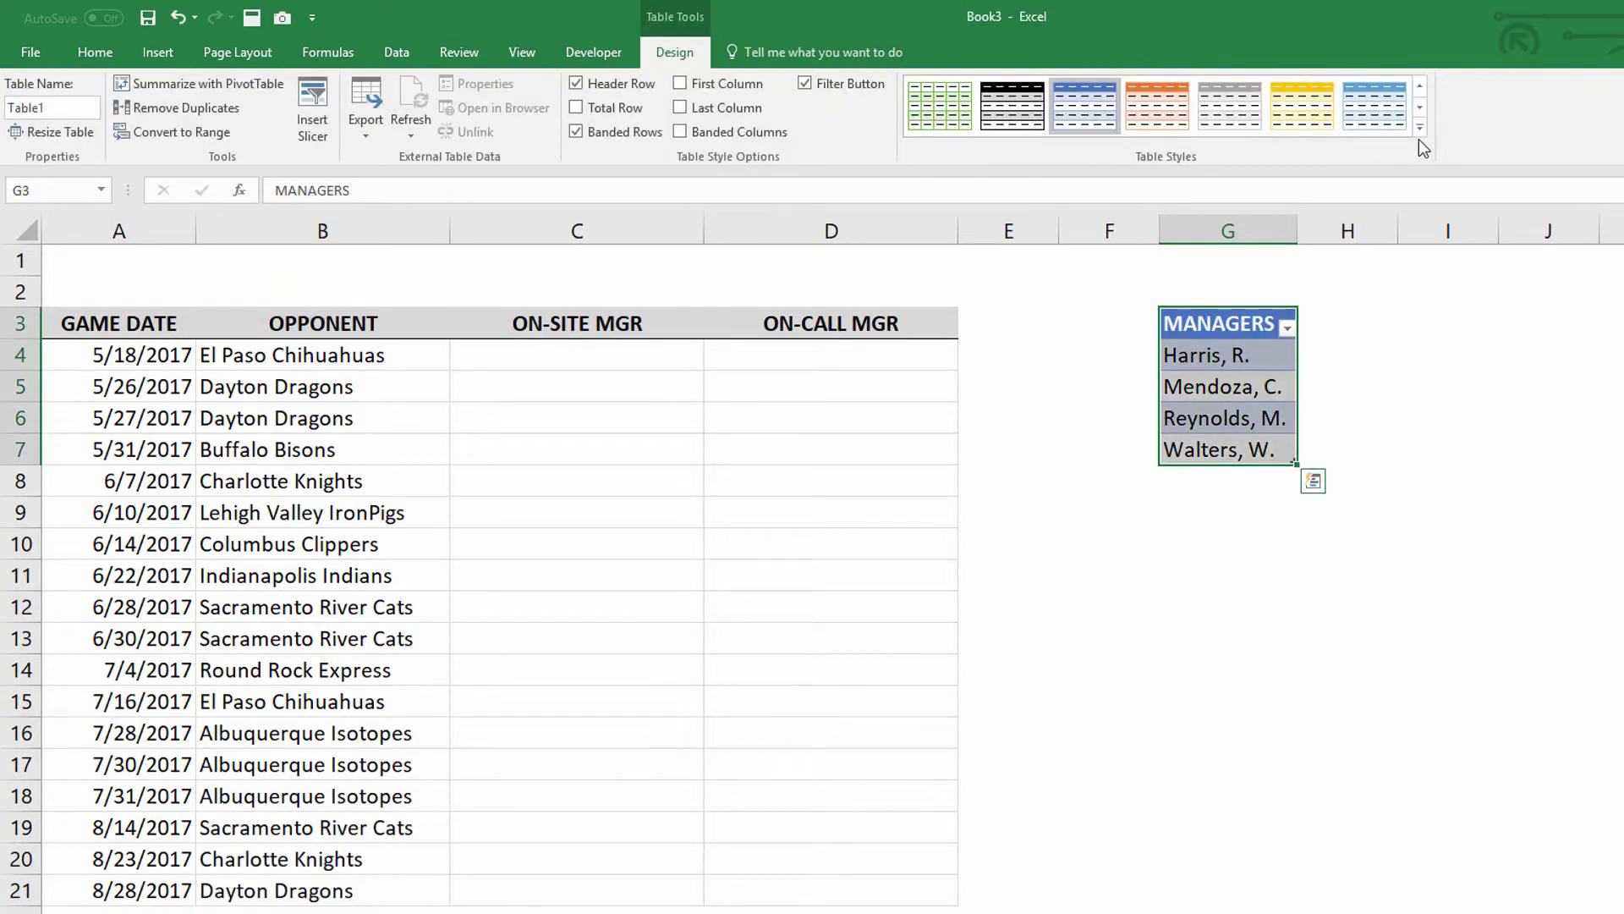
left_click(1423, 134)
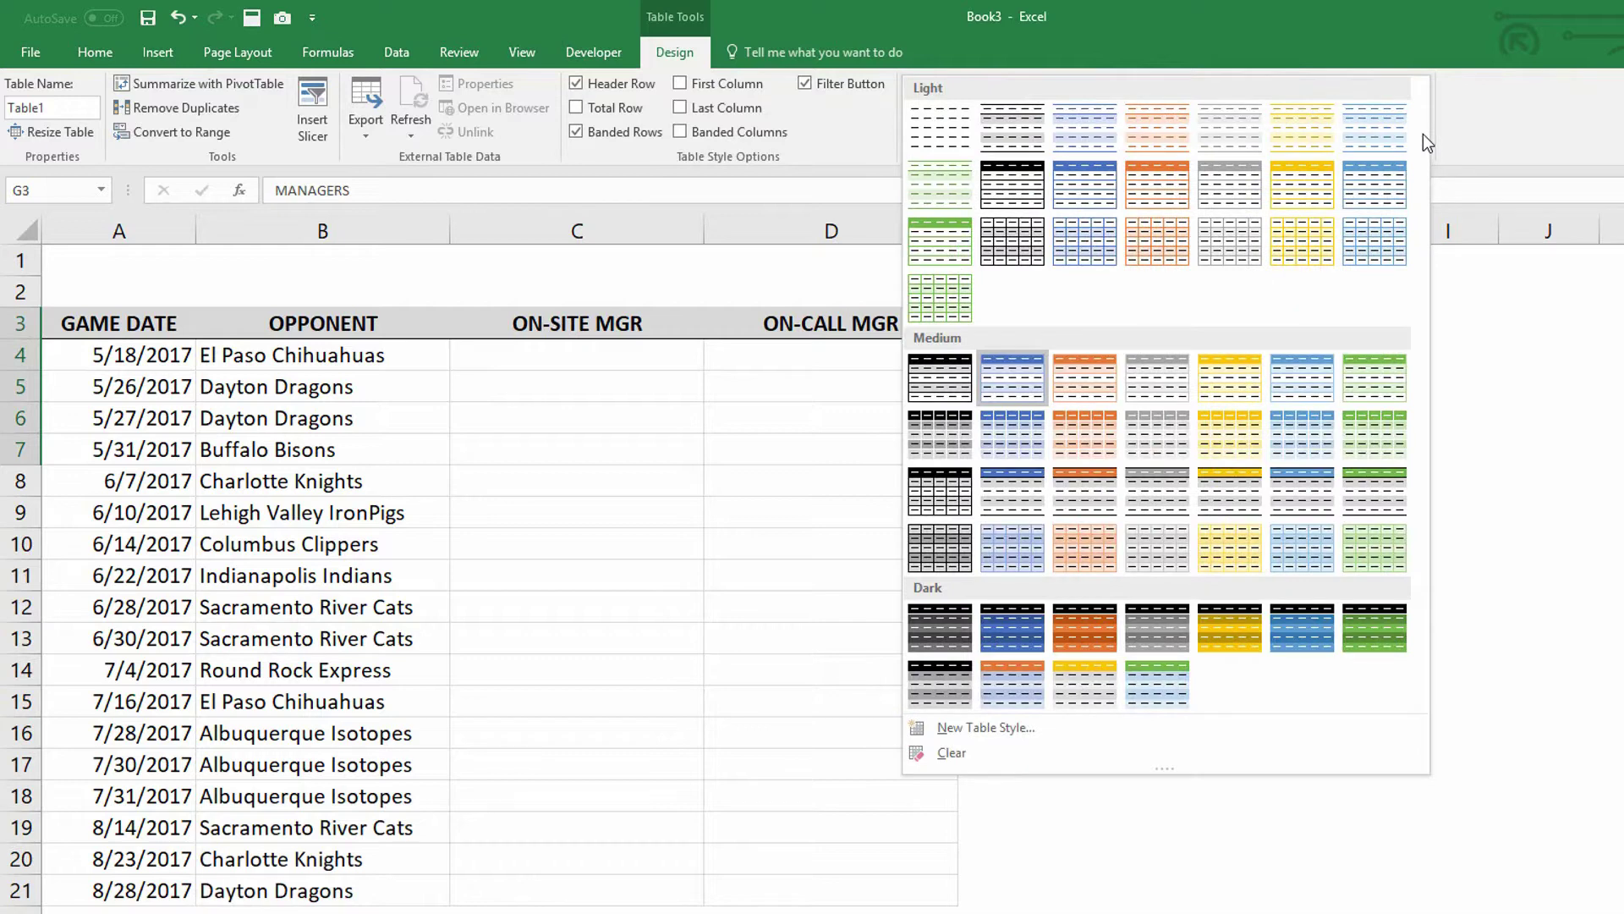
left_click(1013, 189)
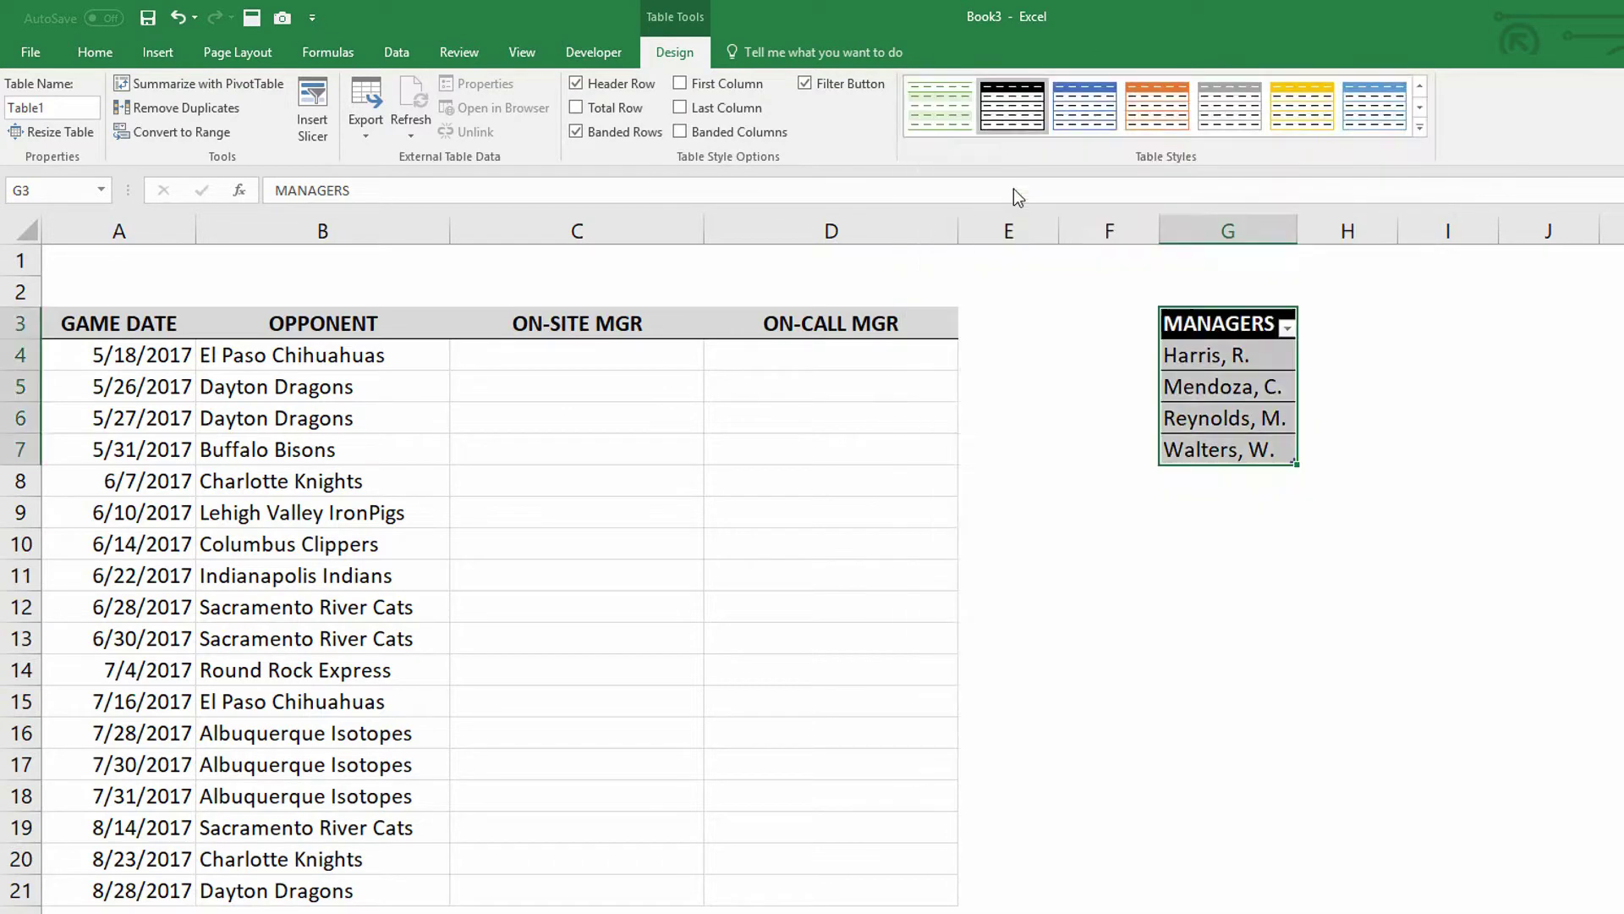
left_click(815, 85)
Change the table name from Table1 to tblMgrs
left_click(59, 108)
key("Return")
Select ON-SITE MGR cells C4:C21 and set Data Validation to allow a List
left_click_drag(604, 357, 637, 881)
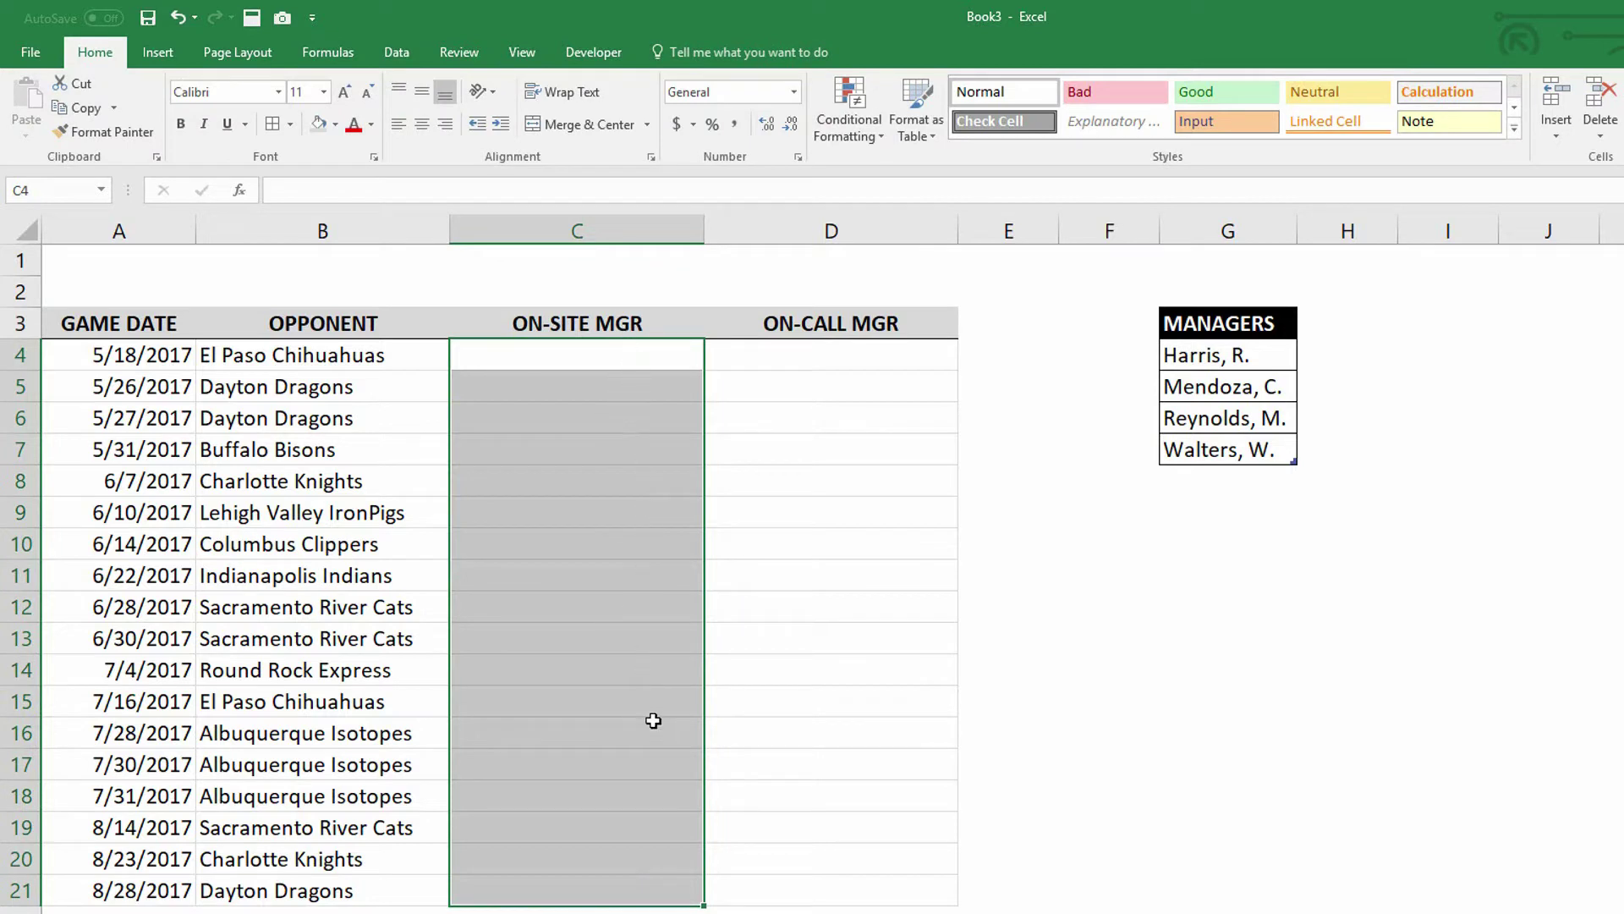
left_click(409, 49)
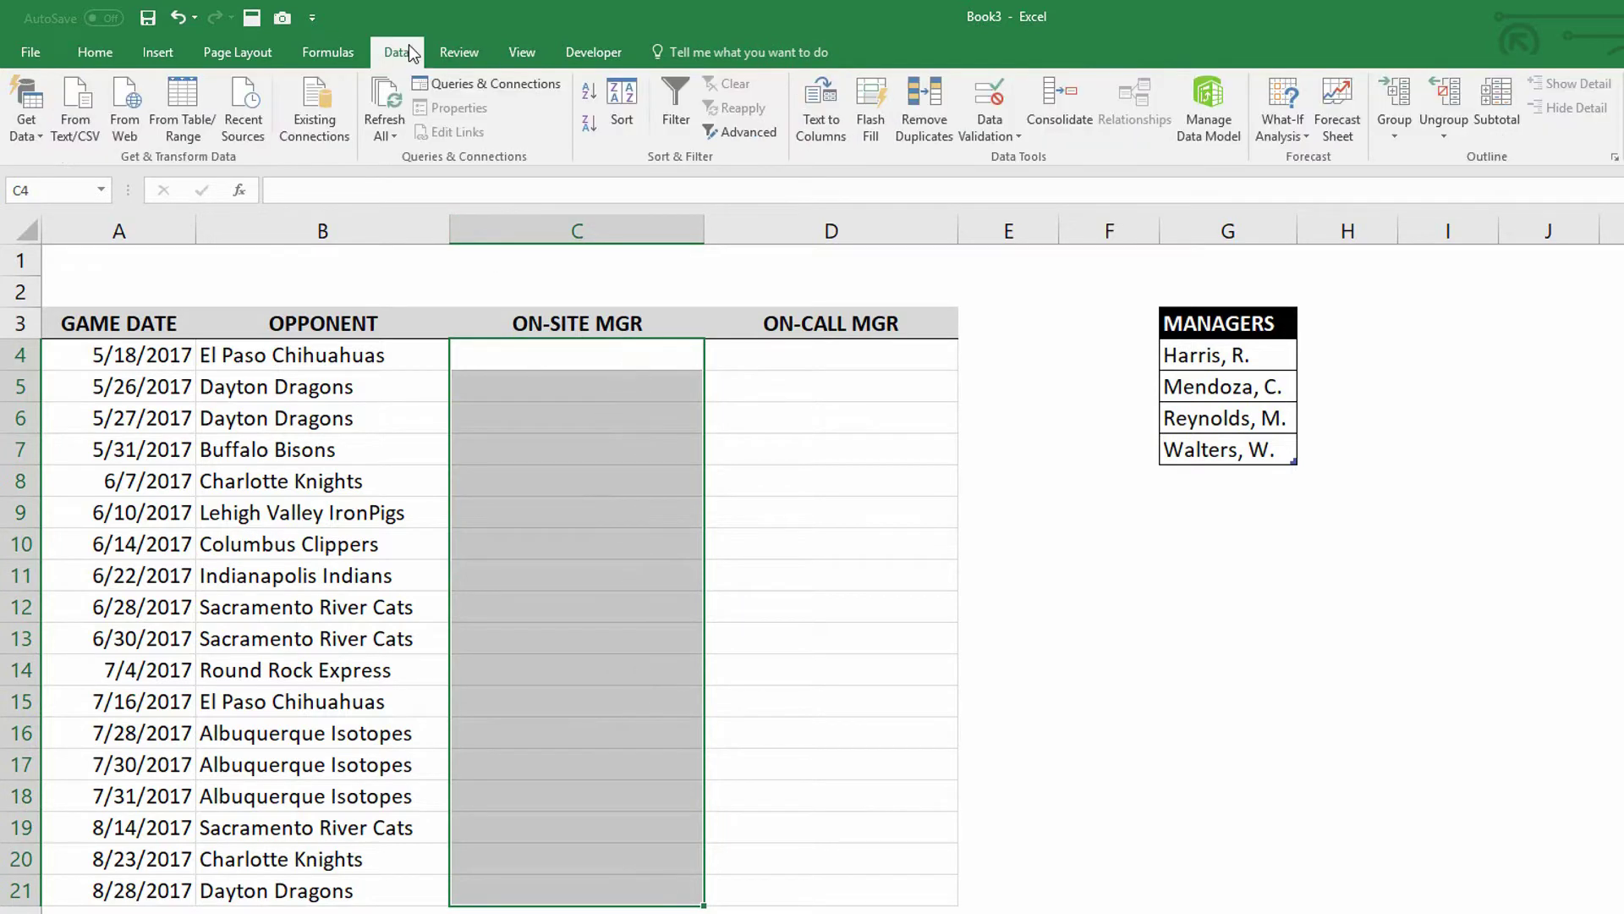
left_click(995, 101)
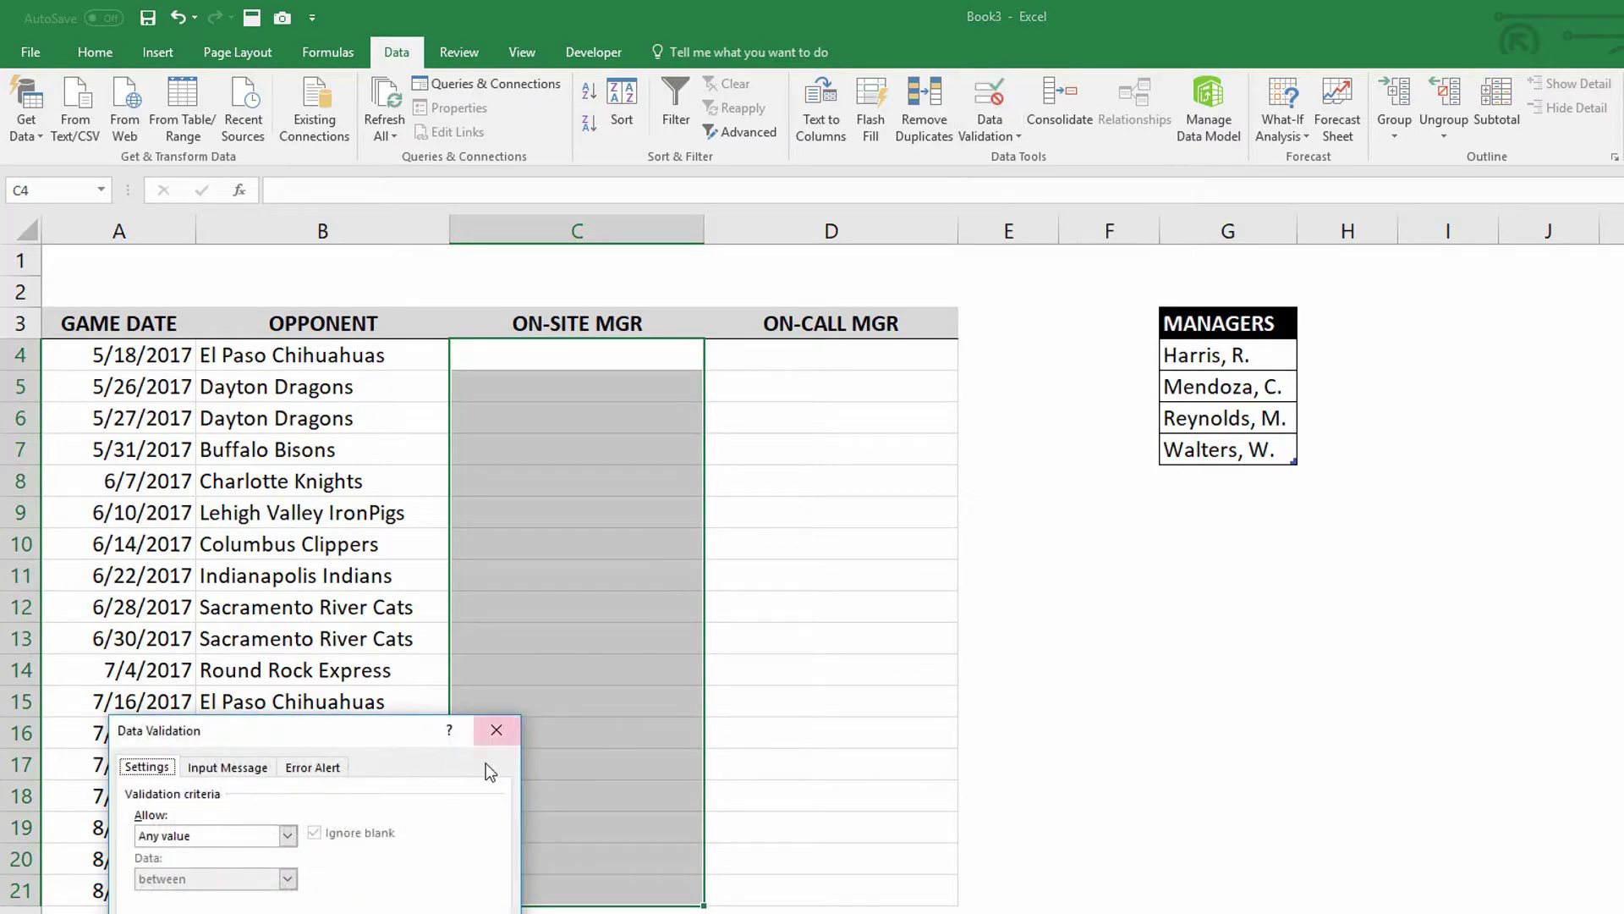
left_click_drag(359, 747, 970, 354)
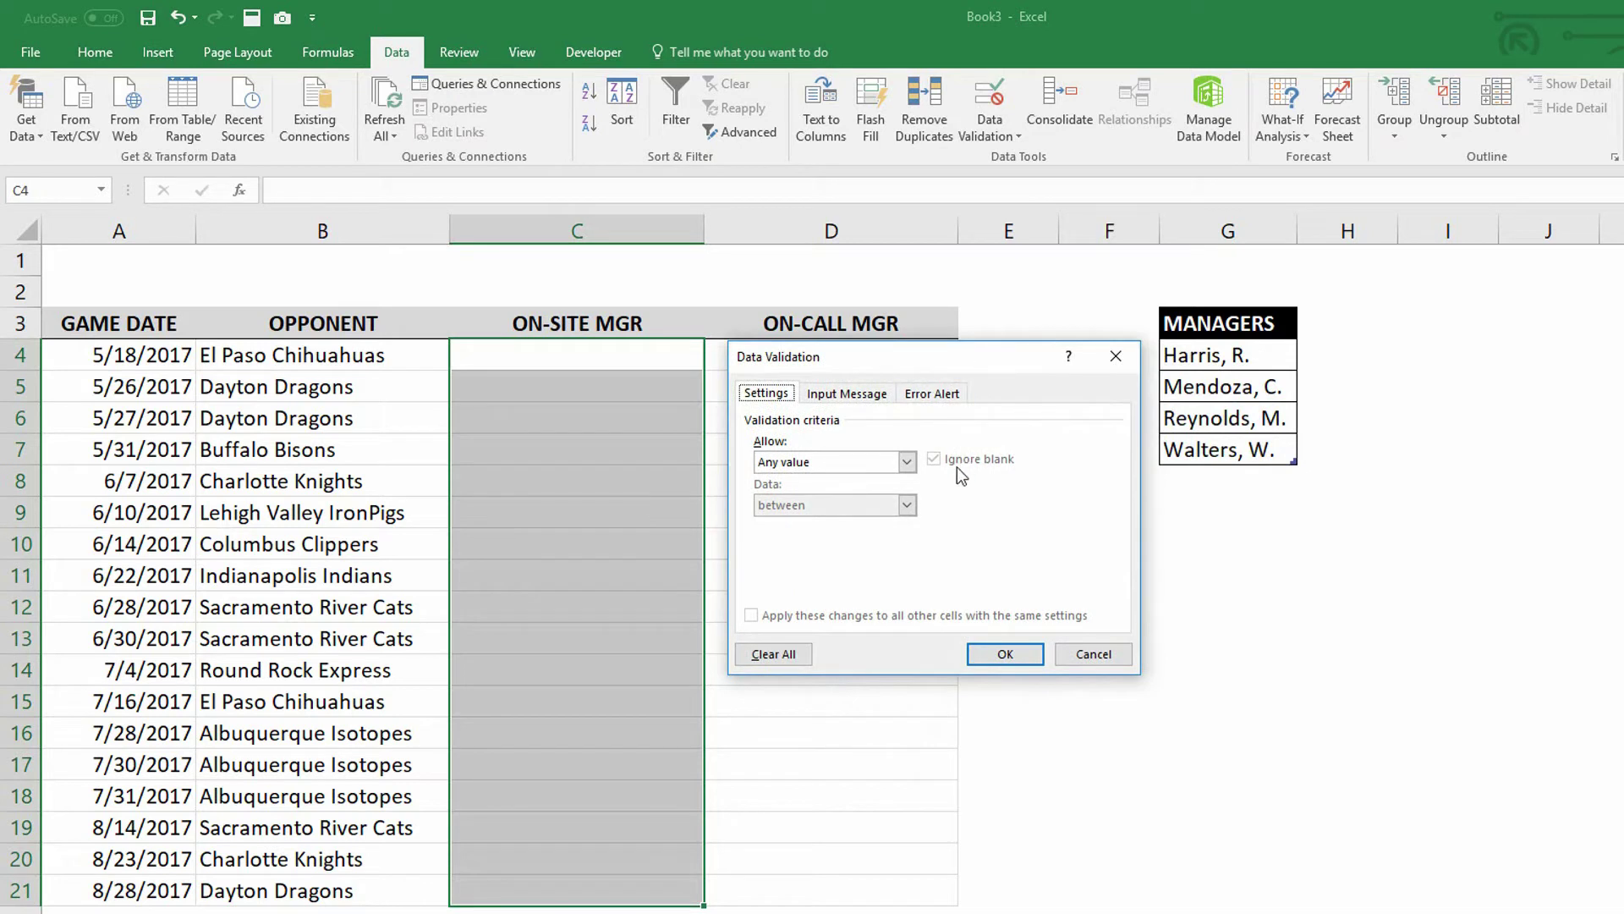
left_click(912, 461)
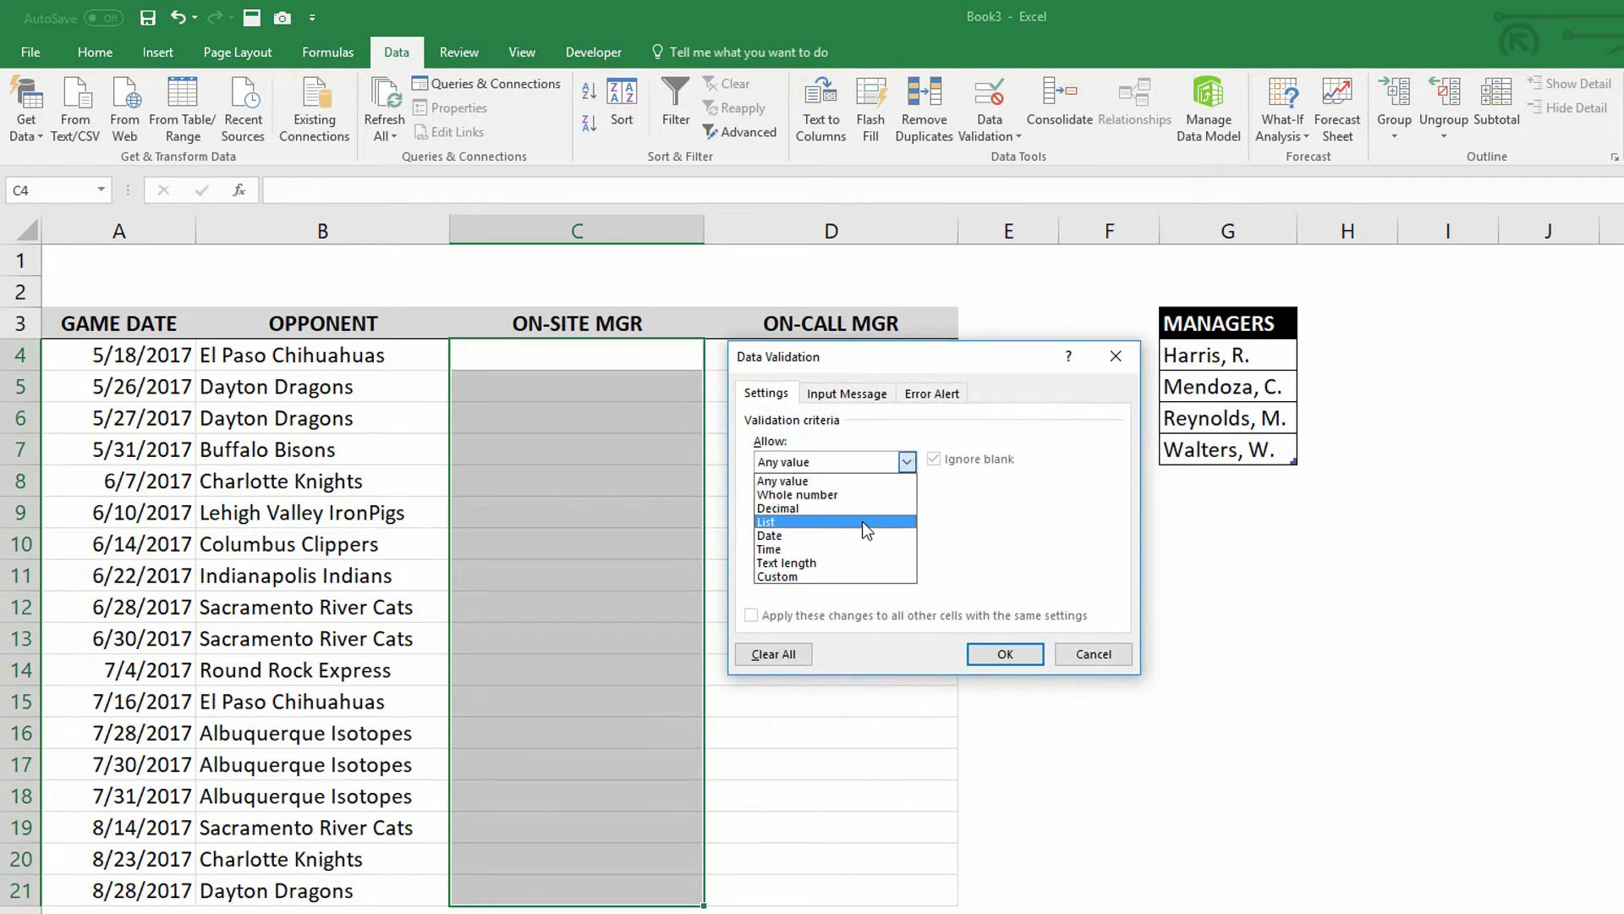
left_click(825, 521)
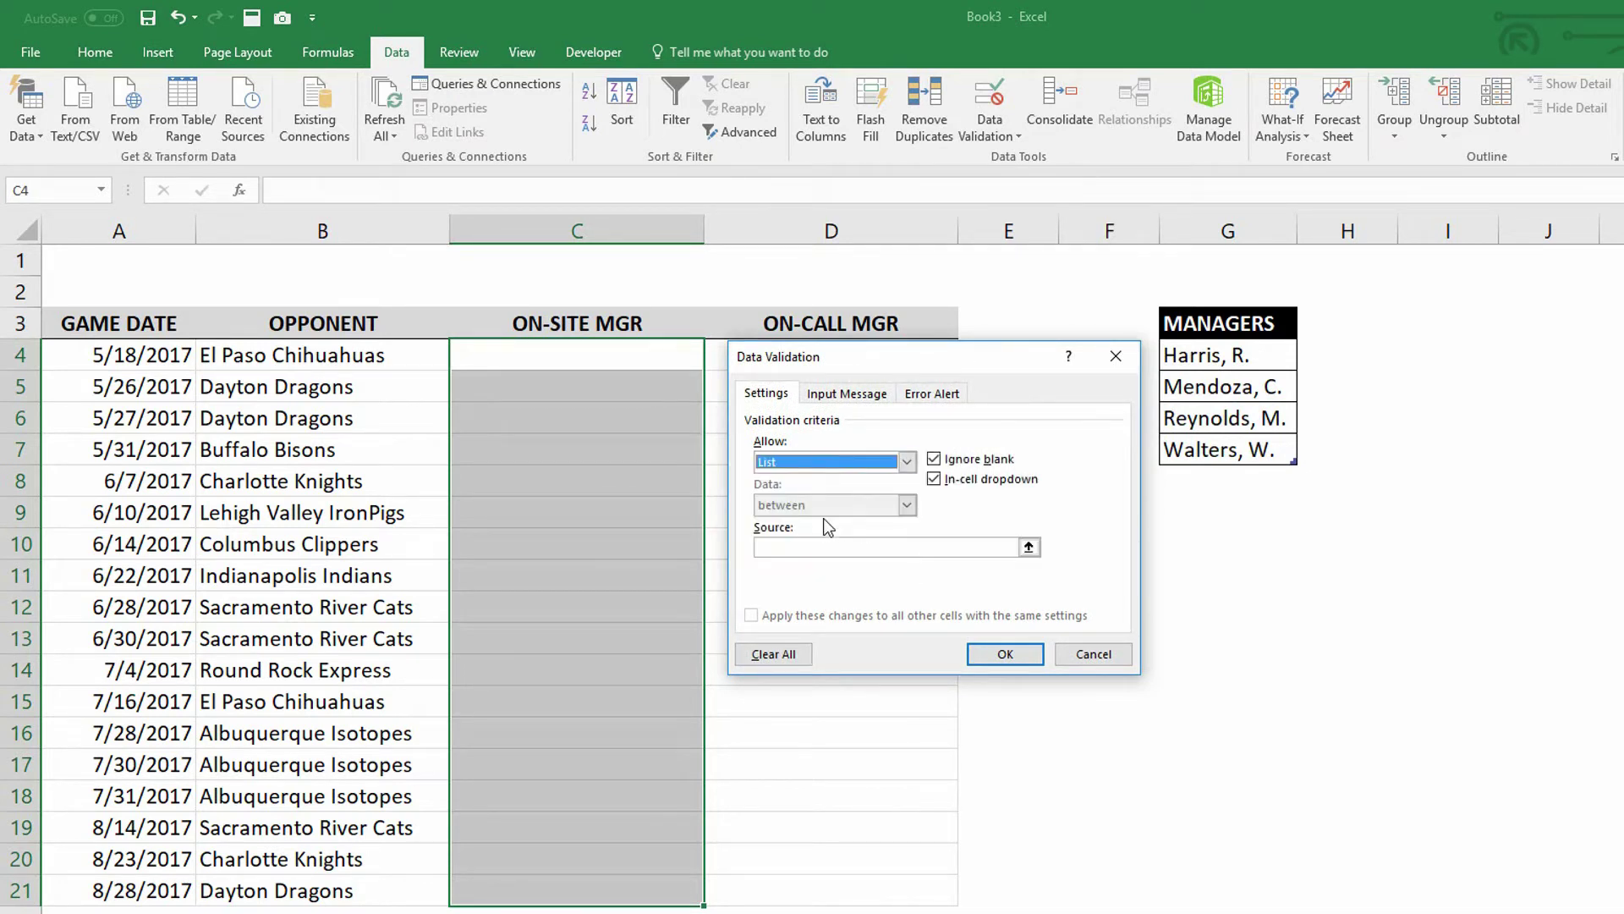
left_click(832, 546)
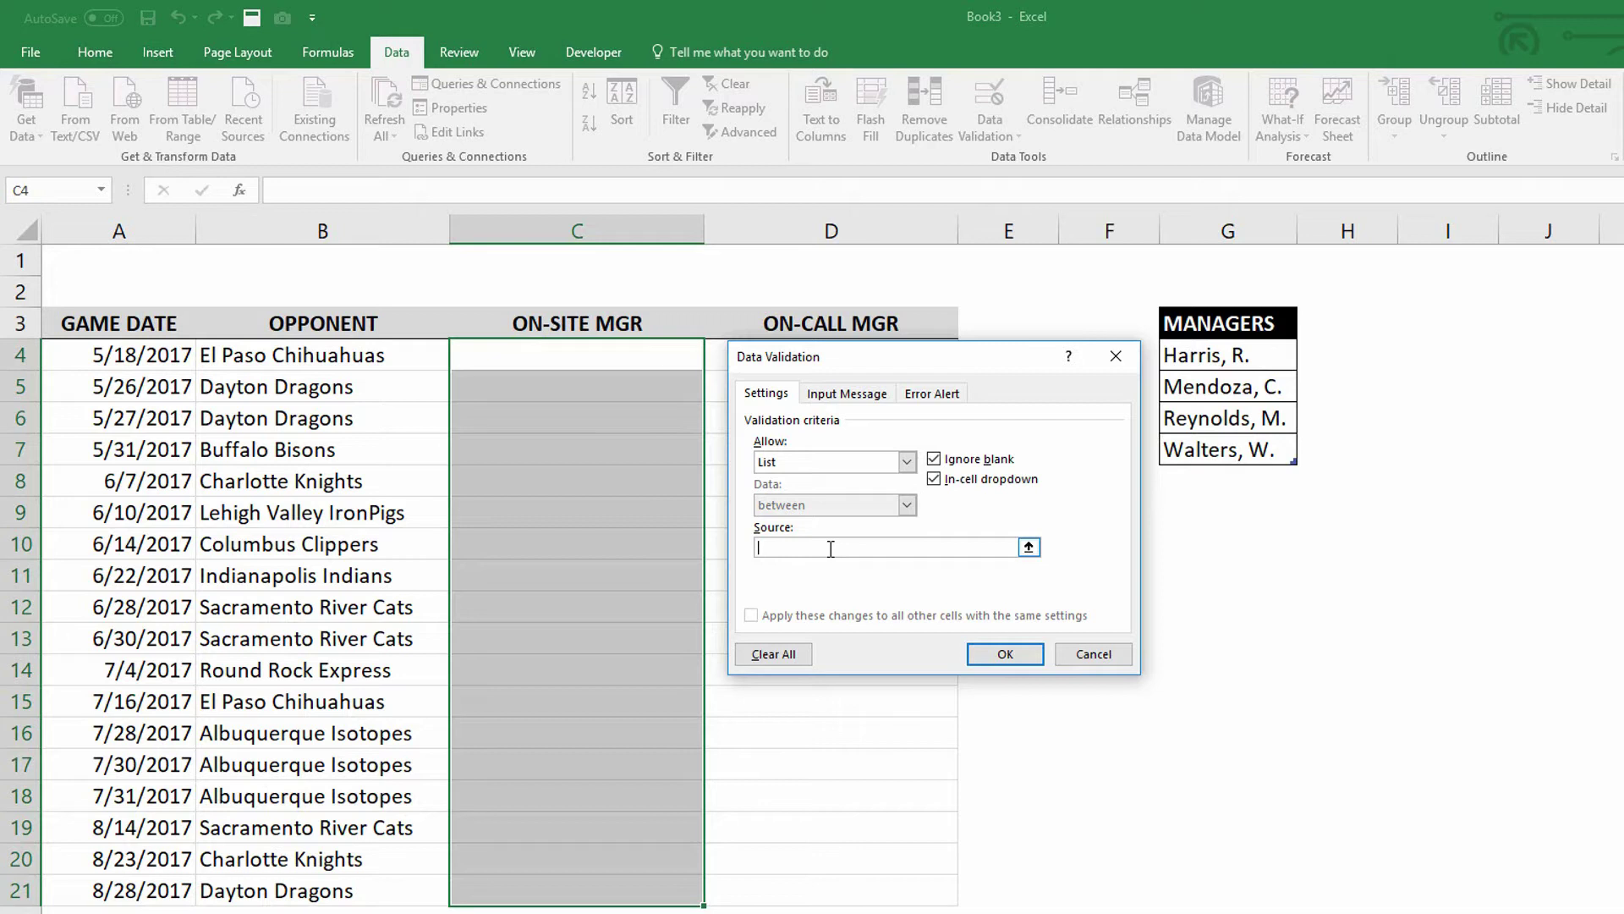
Enter =INDIRECT("tblMgrs") as the validation list source
type("=")
type("INDIRECT")
type("(")
type("'")
type("tblMgrs")
type("\")")
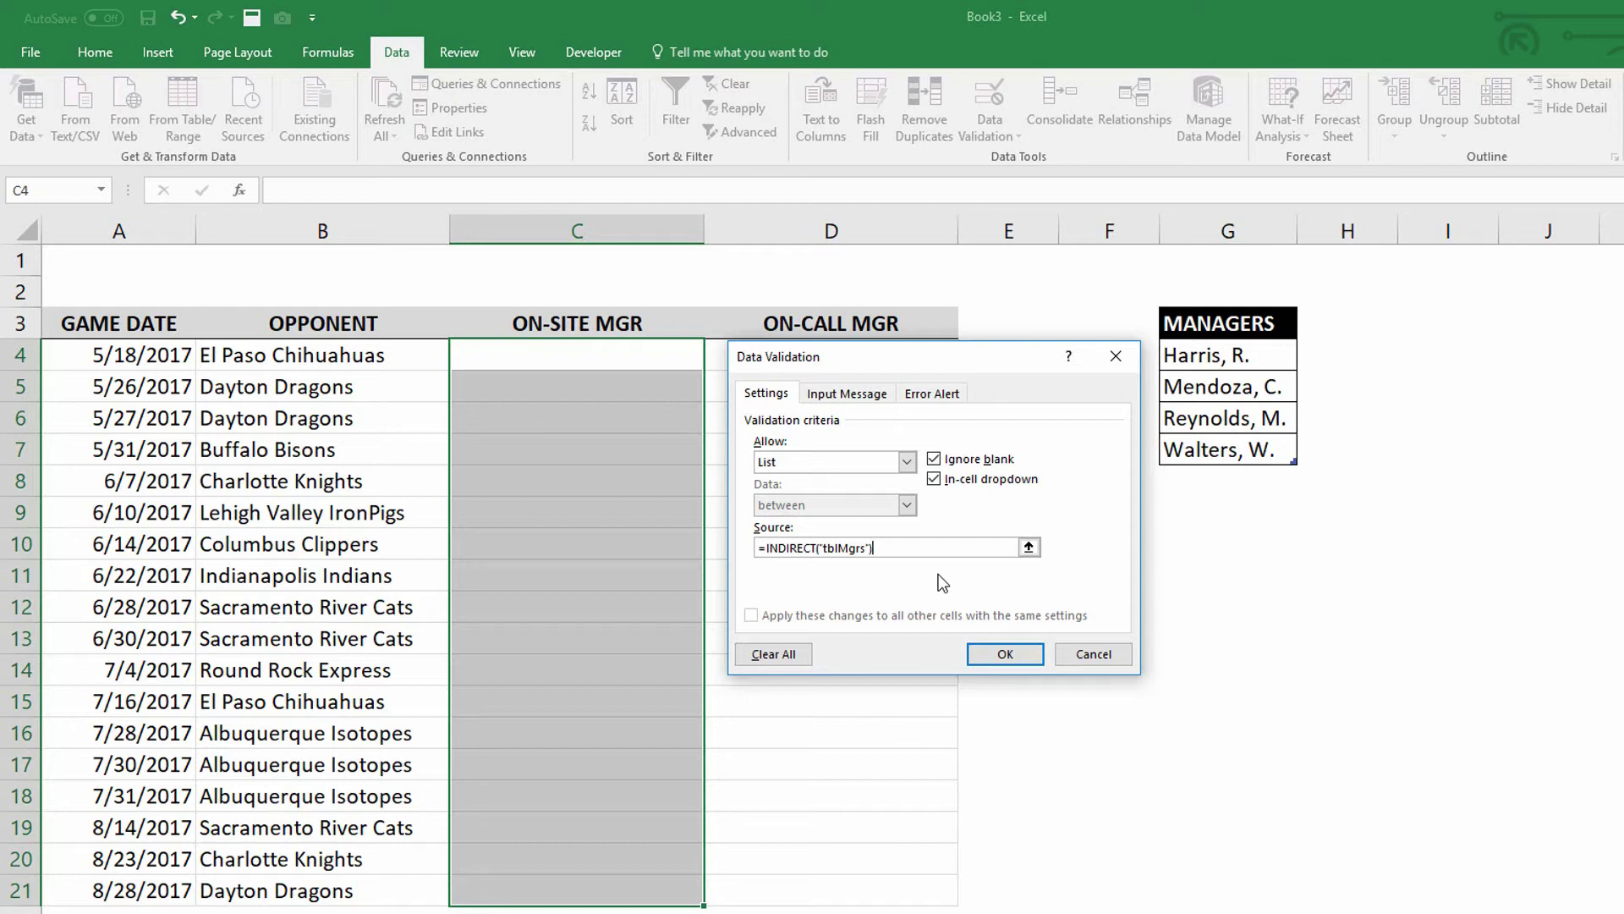
Apply the list validation and fill C4 with the second manager from its dropdown
left_click(1002, 654)
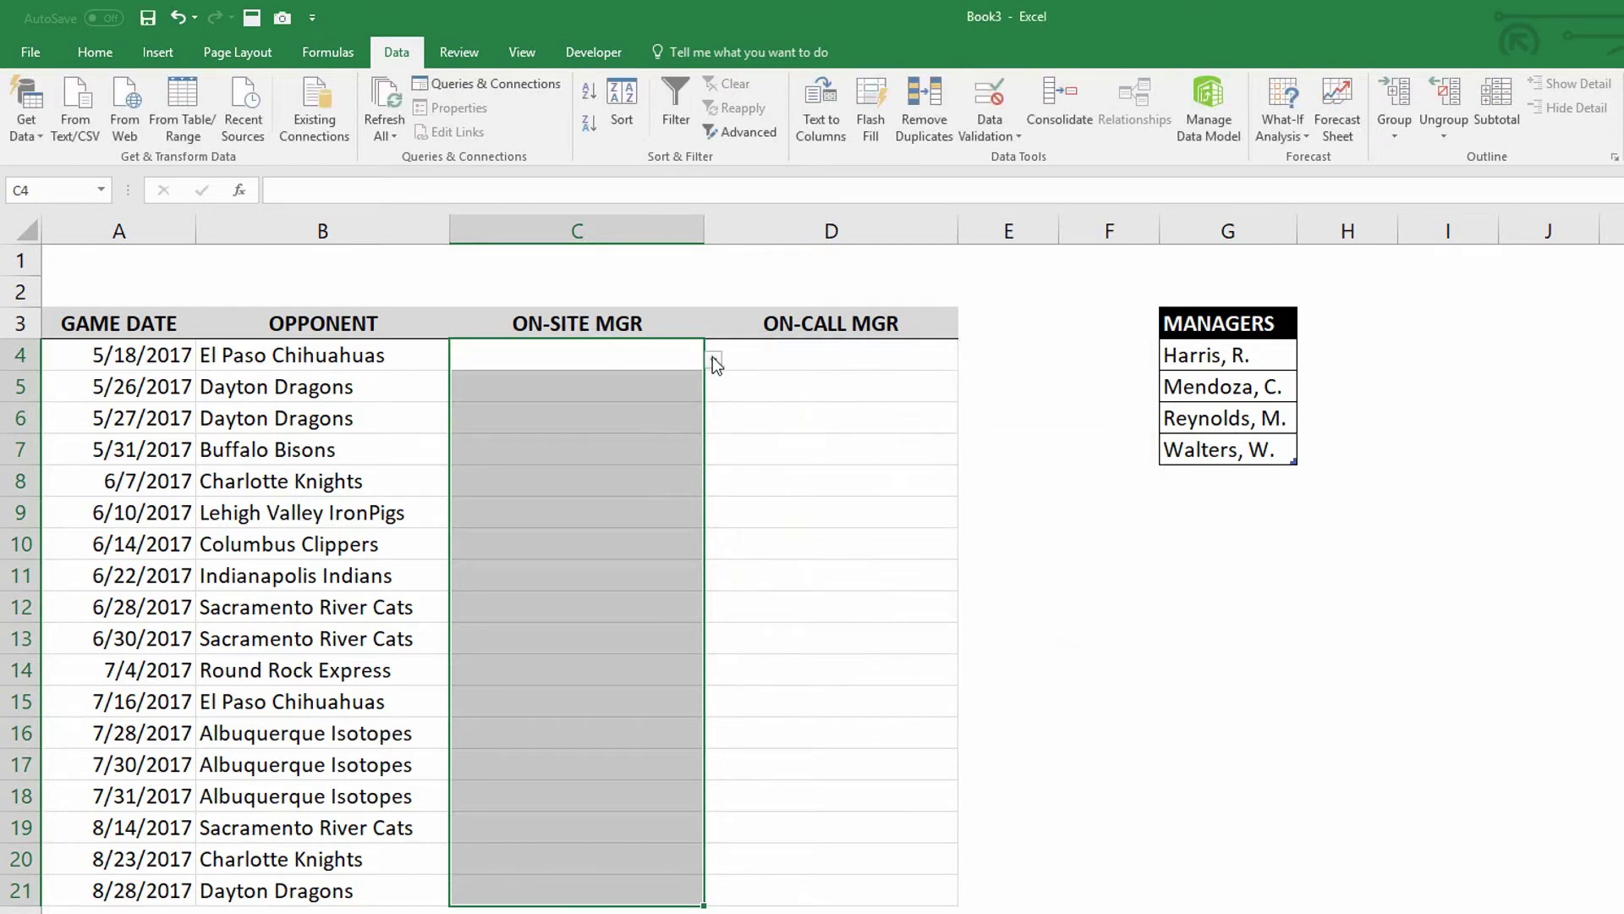
left_click(719, 360)
left_click(664, 353)
left_click(714, 360)
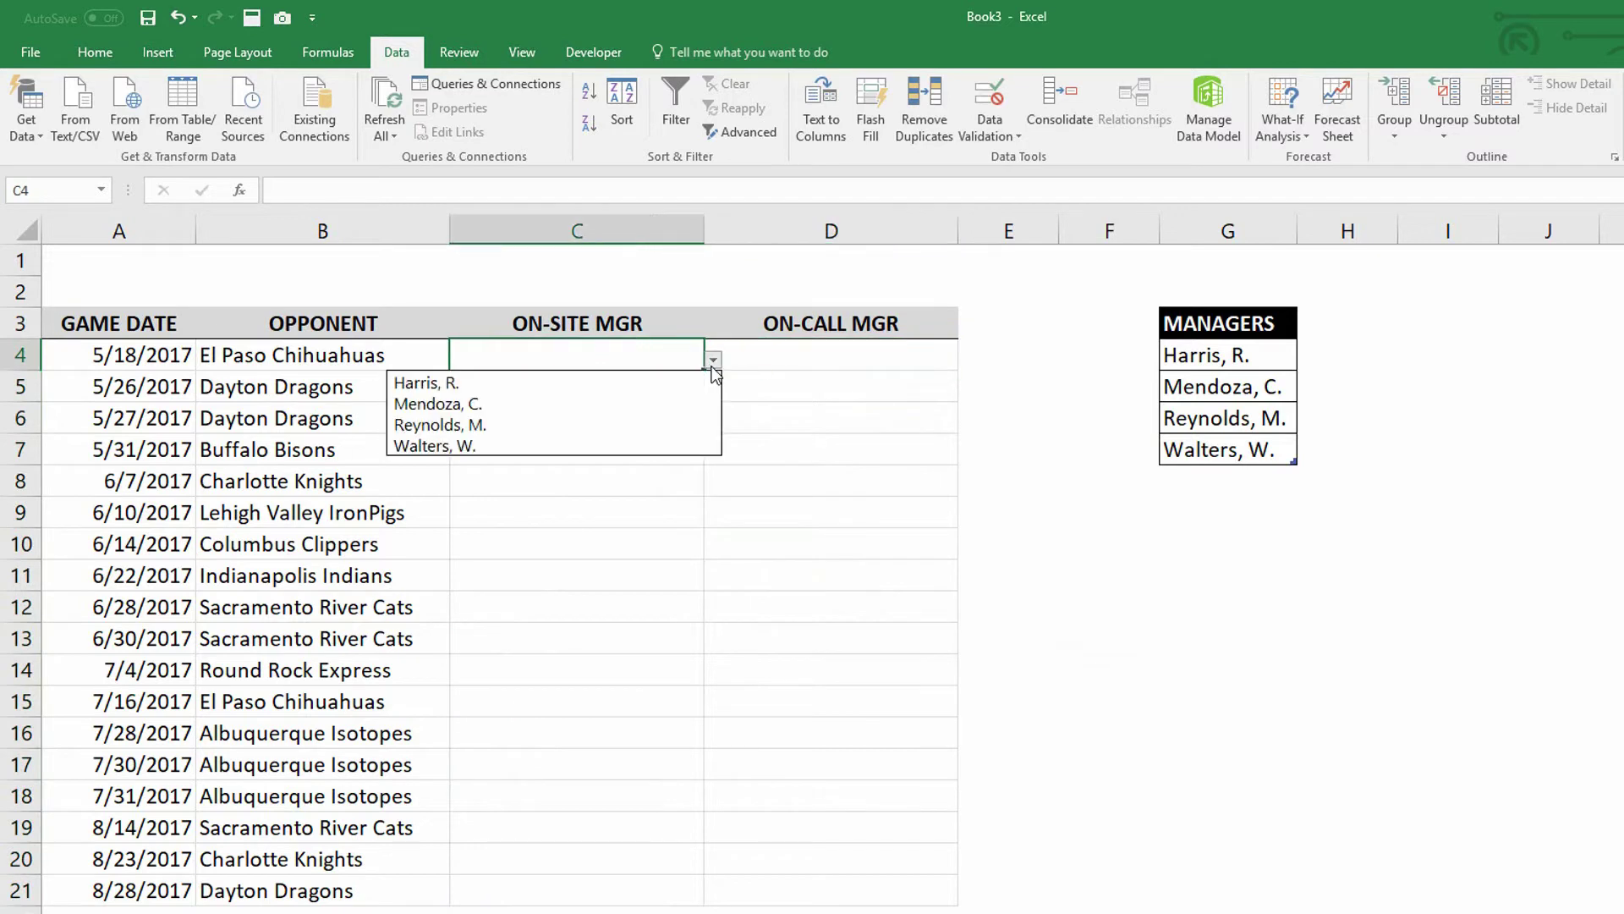
left_click(655, 405)
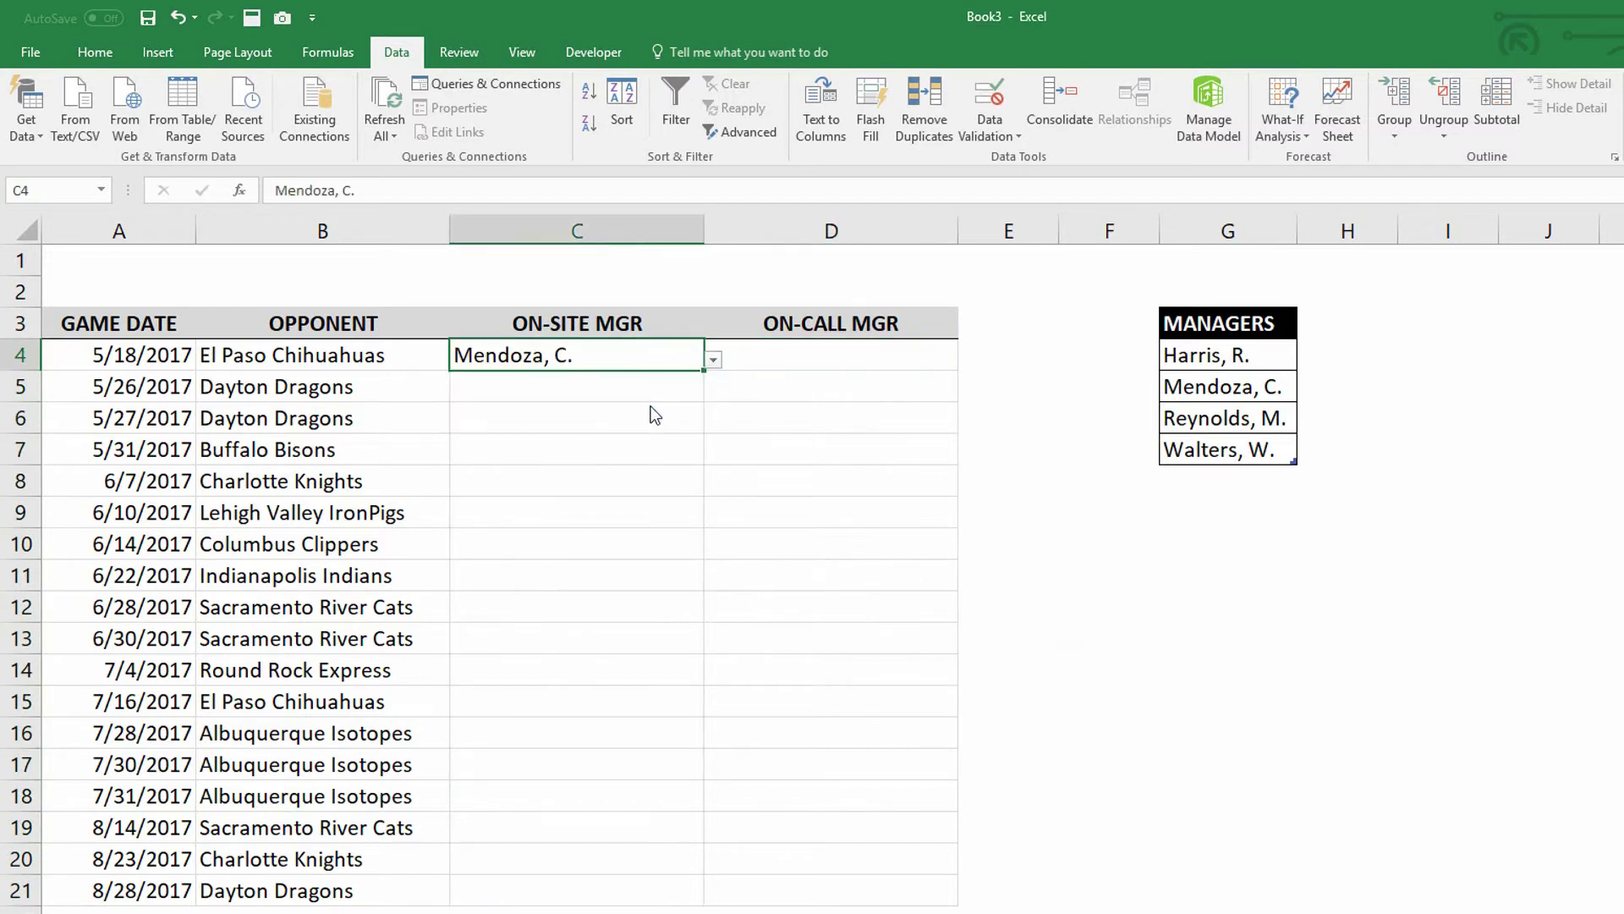
Add a fifth manager's name in G8 and choose that new manager in C5
left_click(1204, 479)
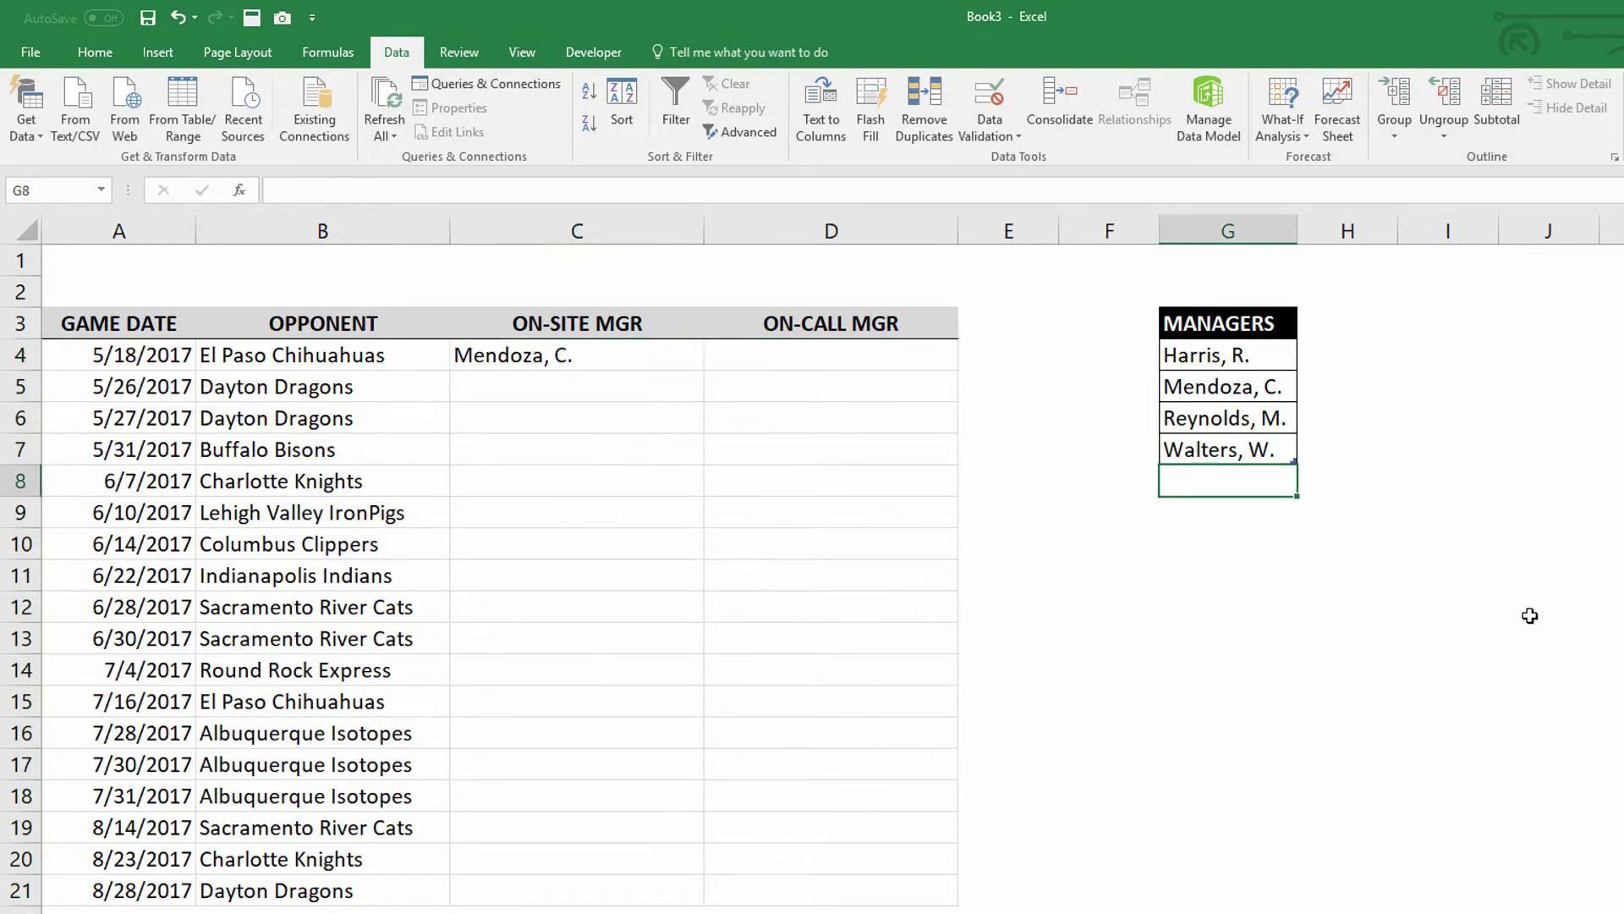
type("Adams, S.")
key("Return")
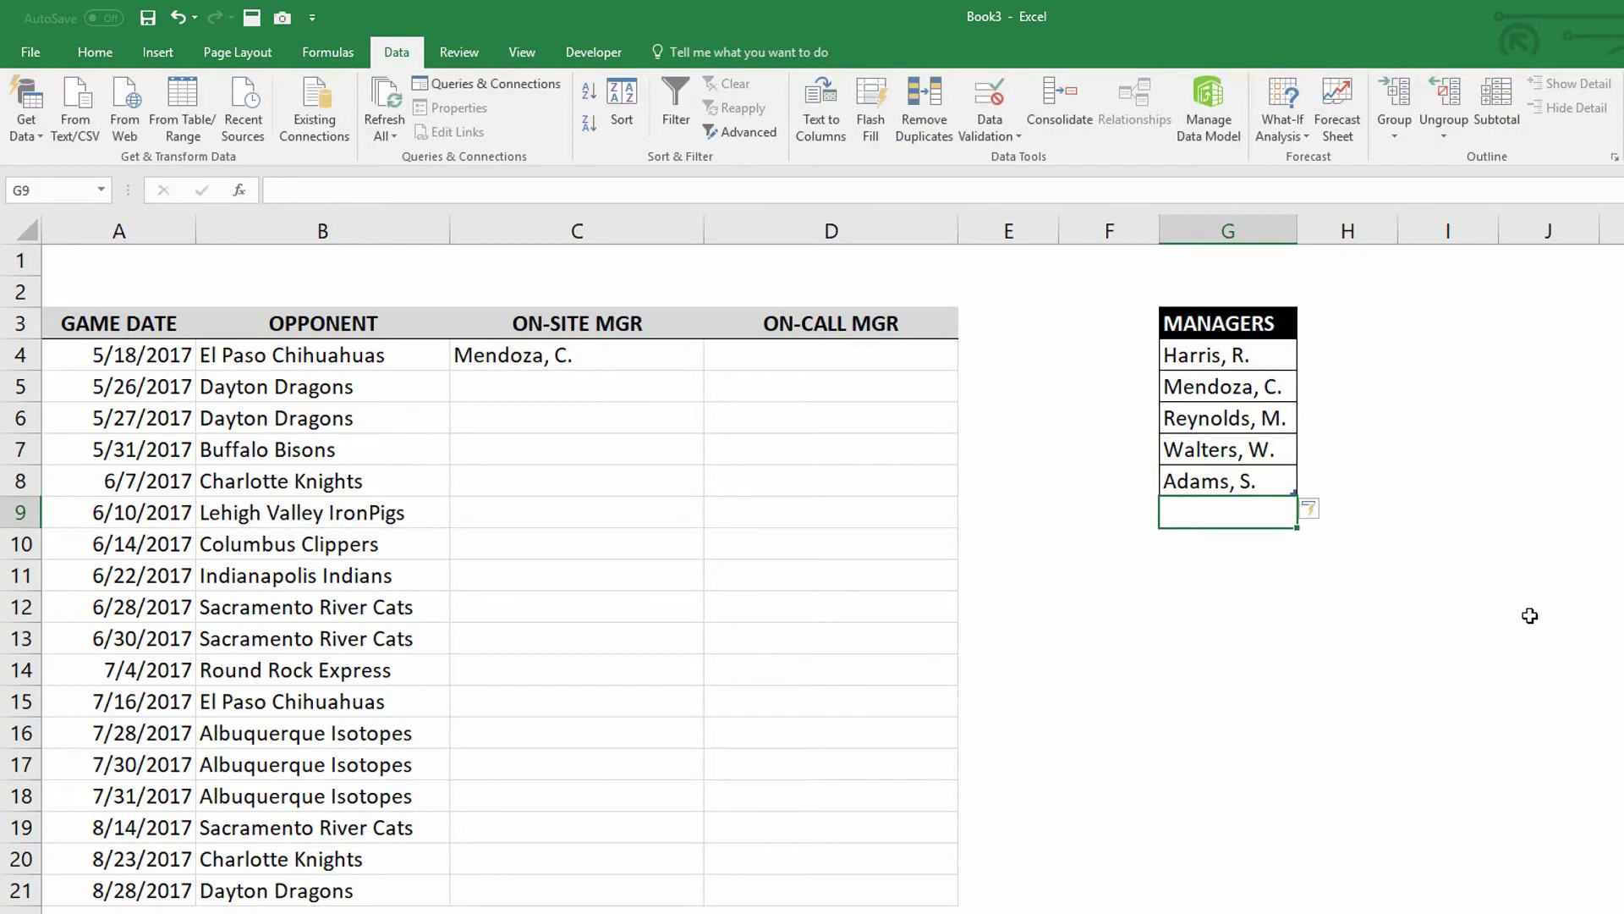
left_click(1228, 608)
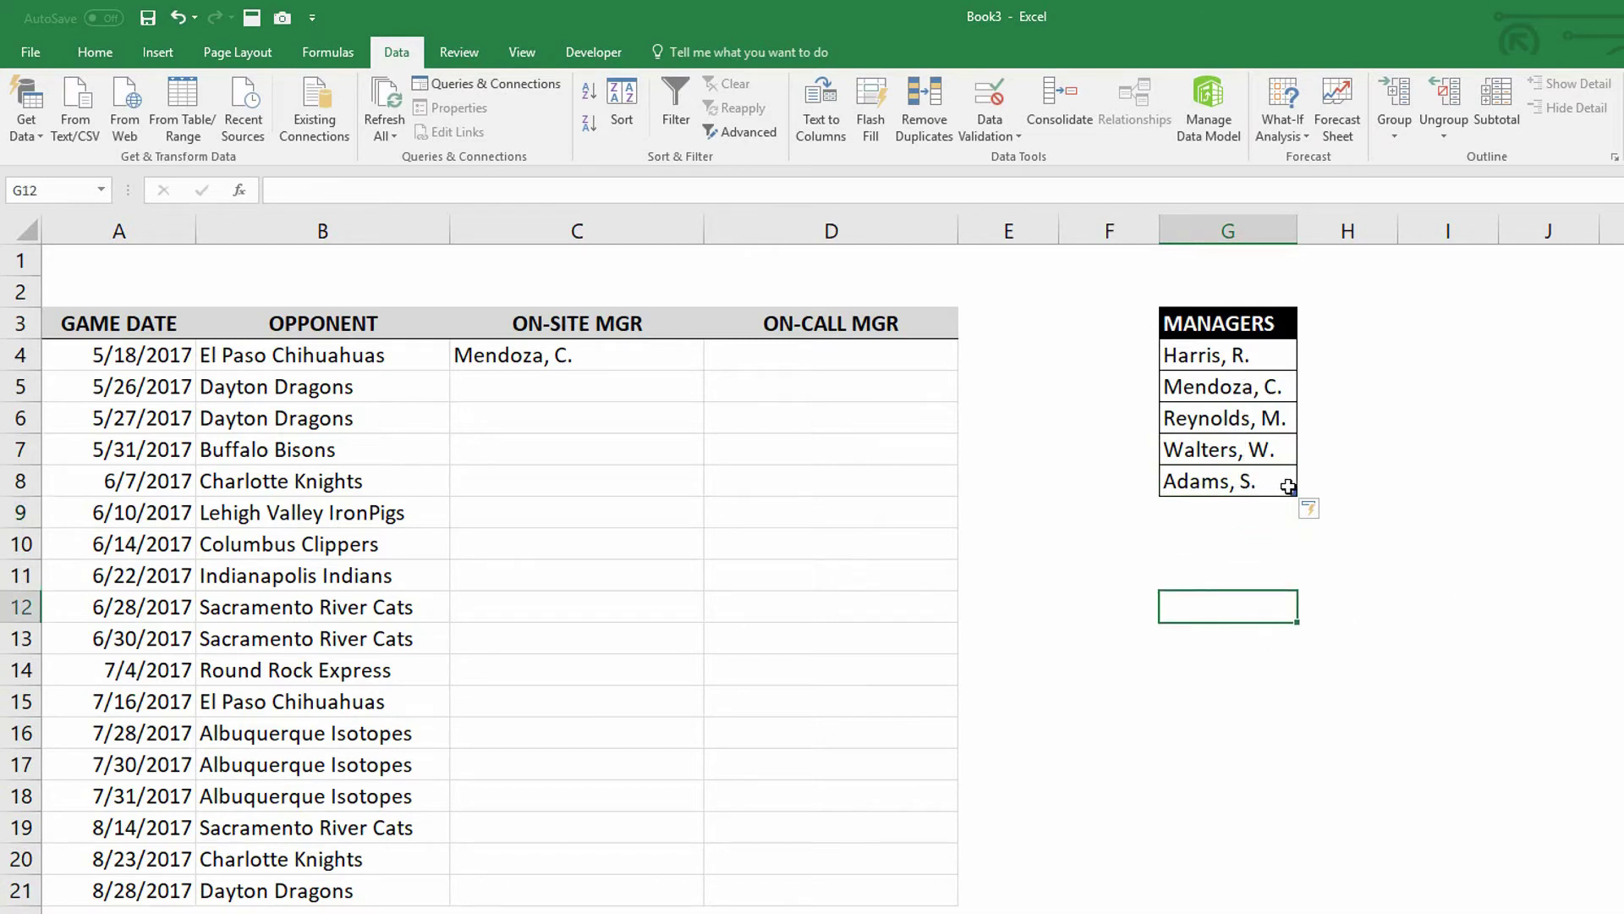
left_click(687, 392)
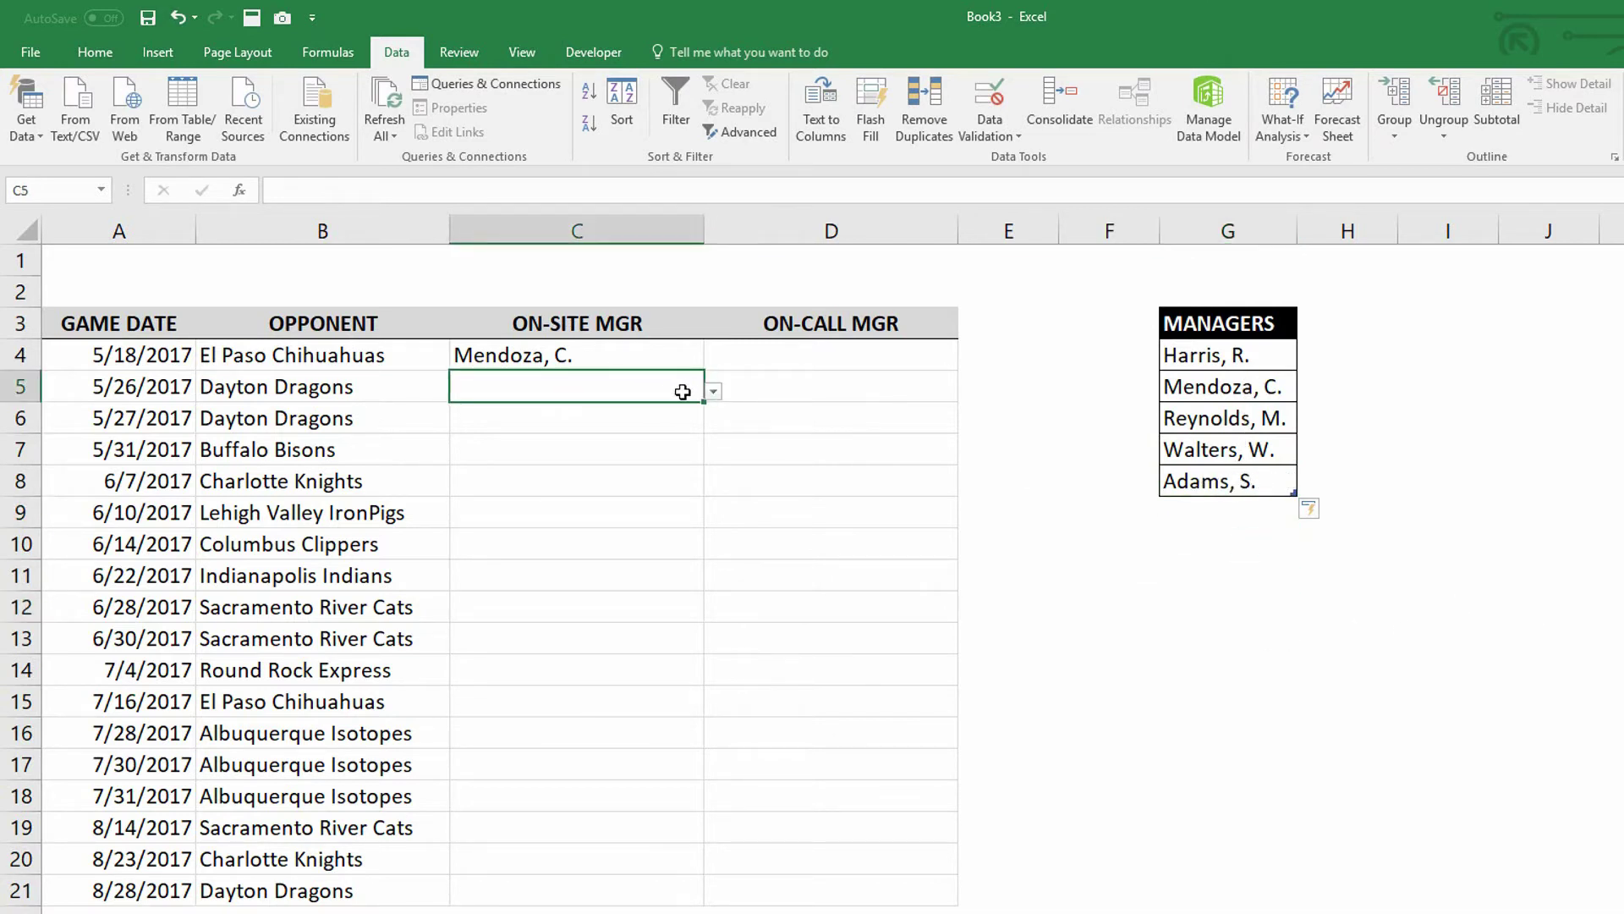
left_click(715, 391)
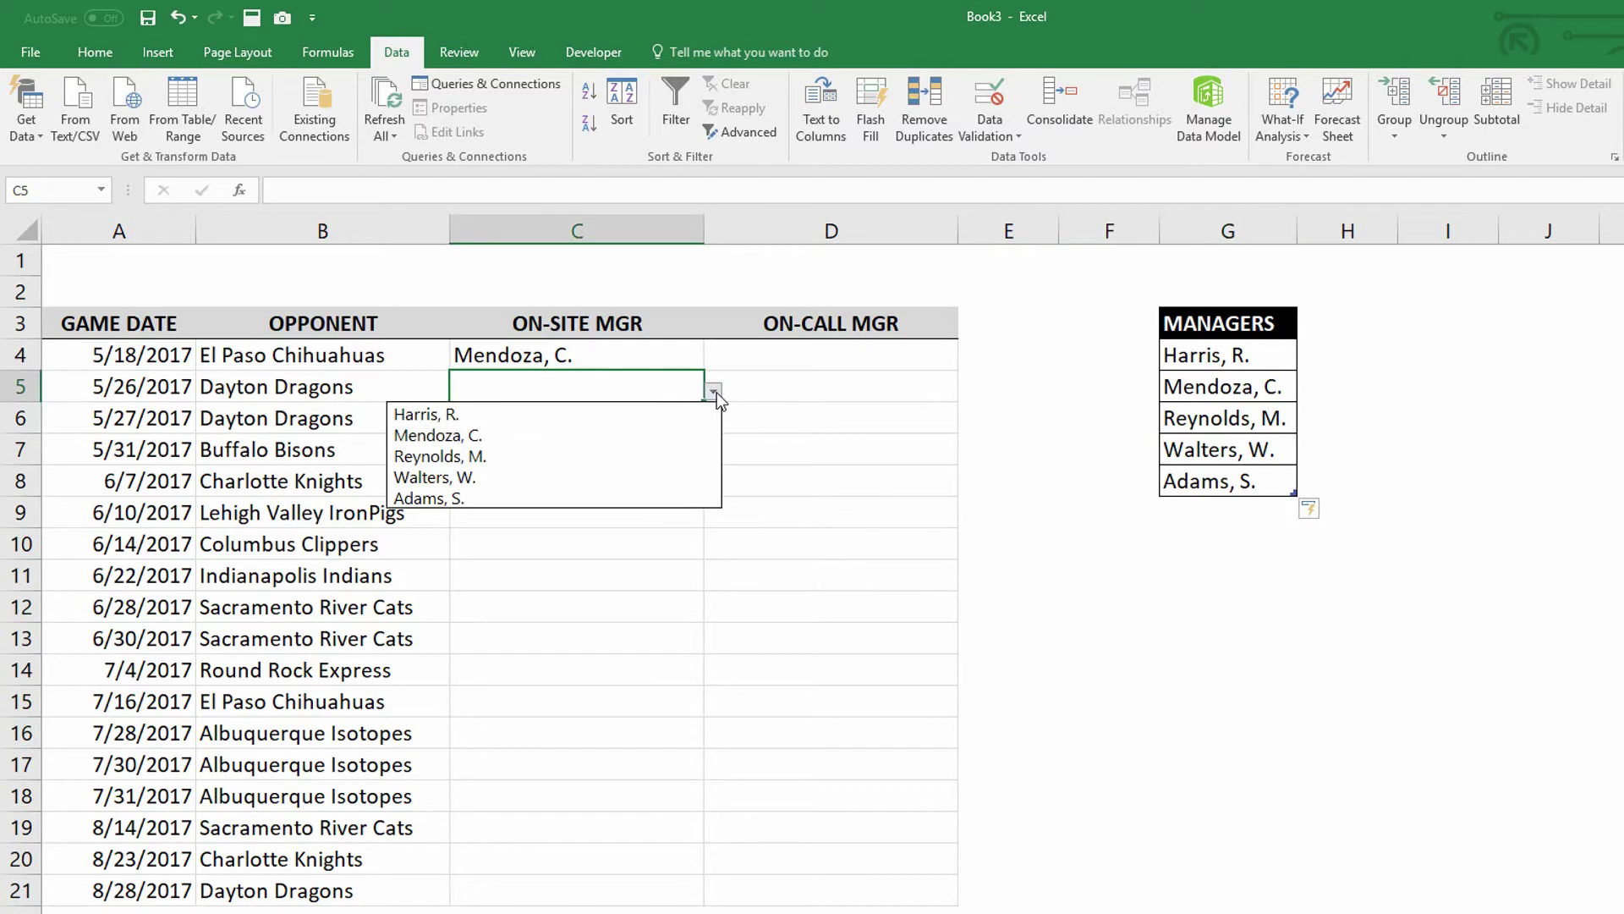
left_click(504, 498)
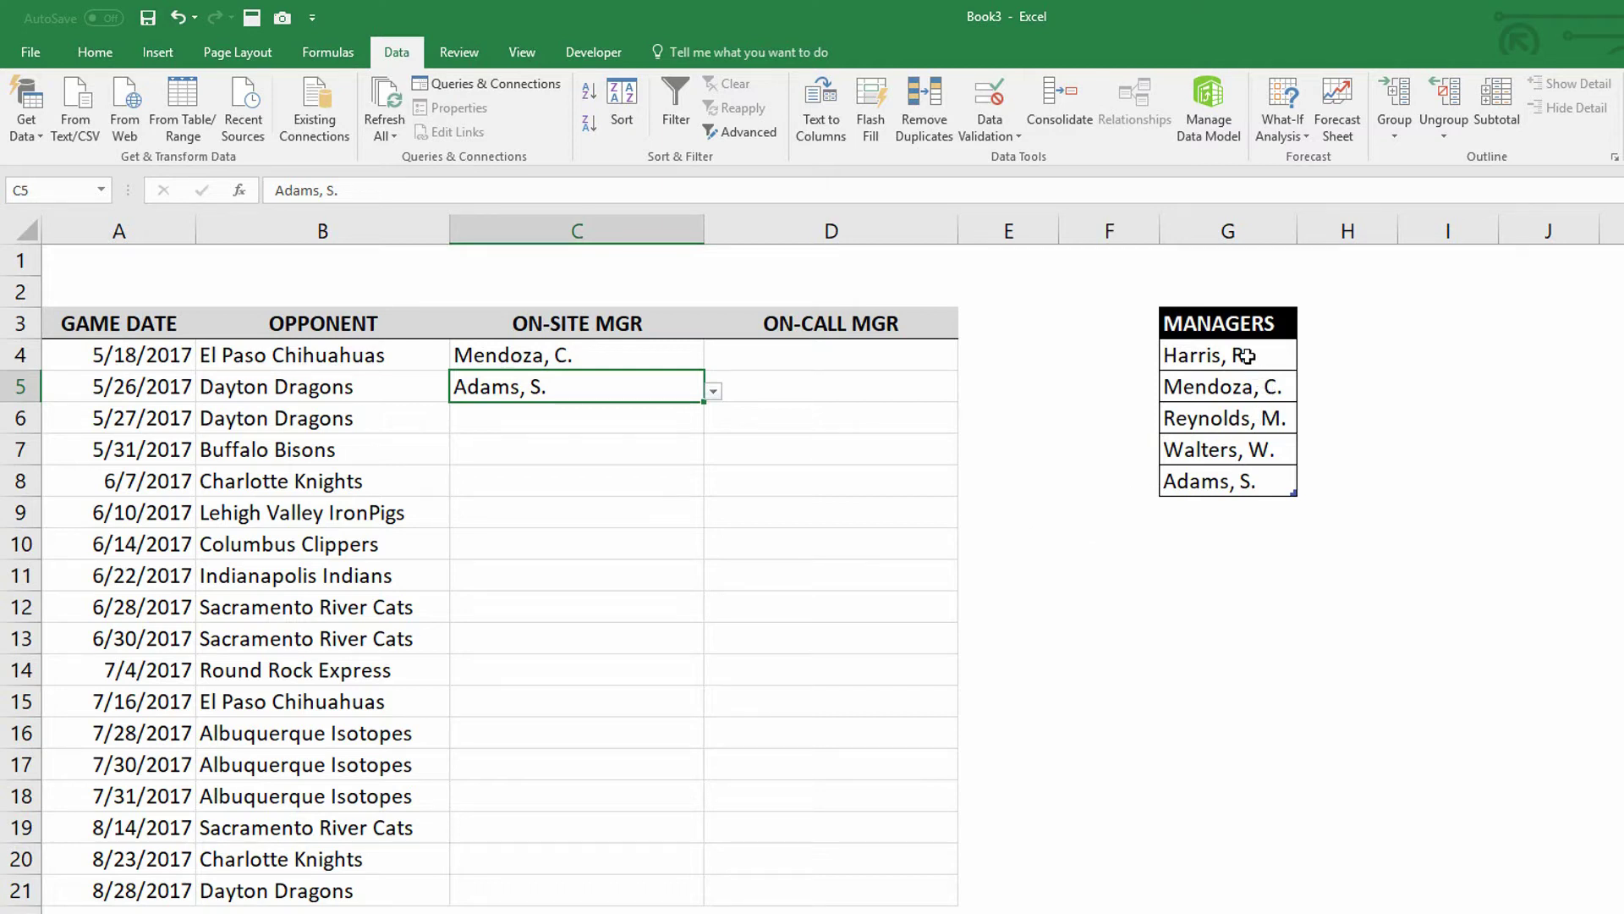
Select the five manager names in G4:G8 and show the Formulas tools
left_click_drag(1244, 355, 1238, 476)
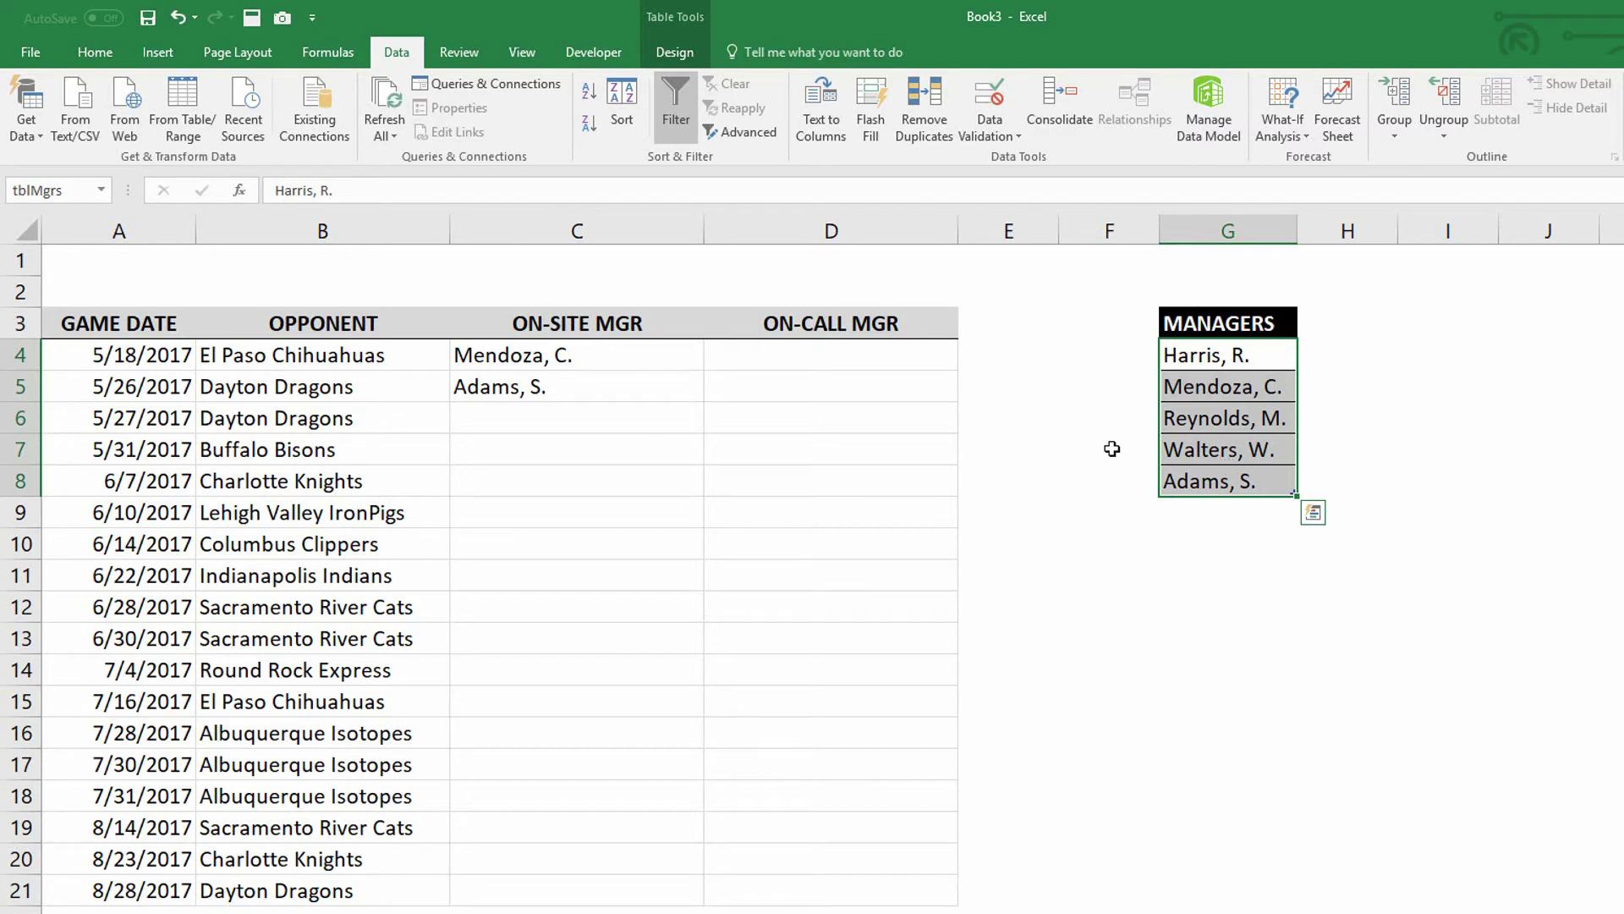
left_click(339, 53)
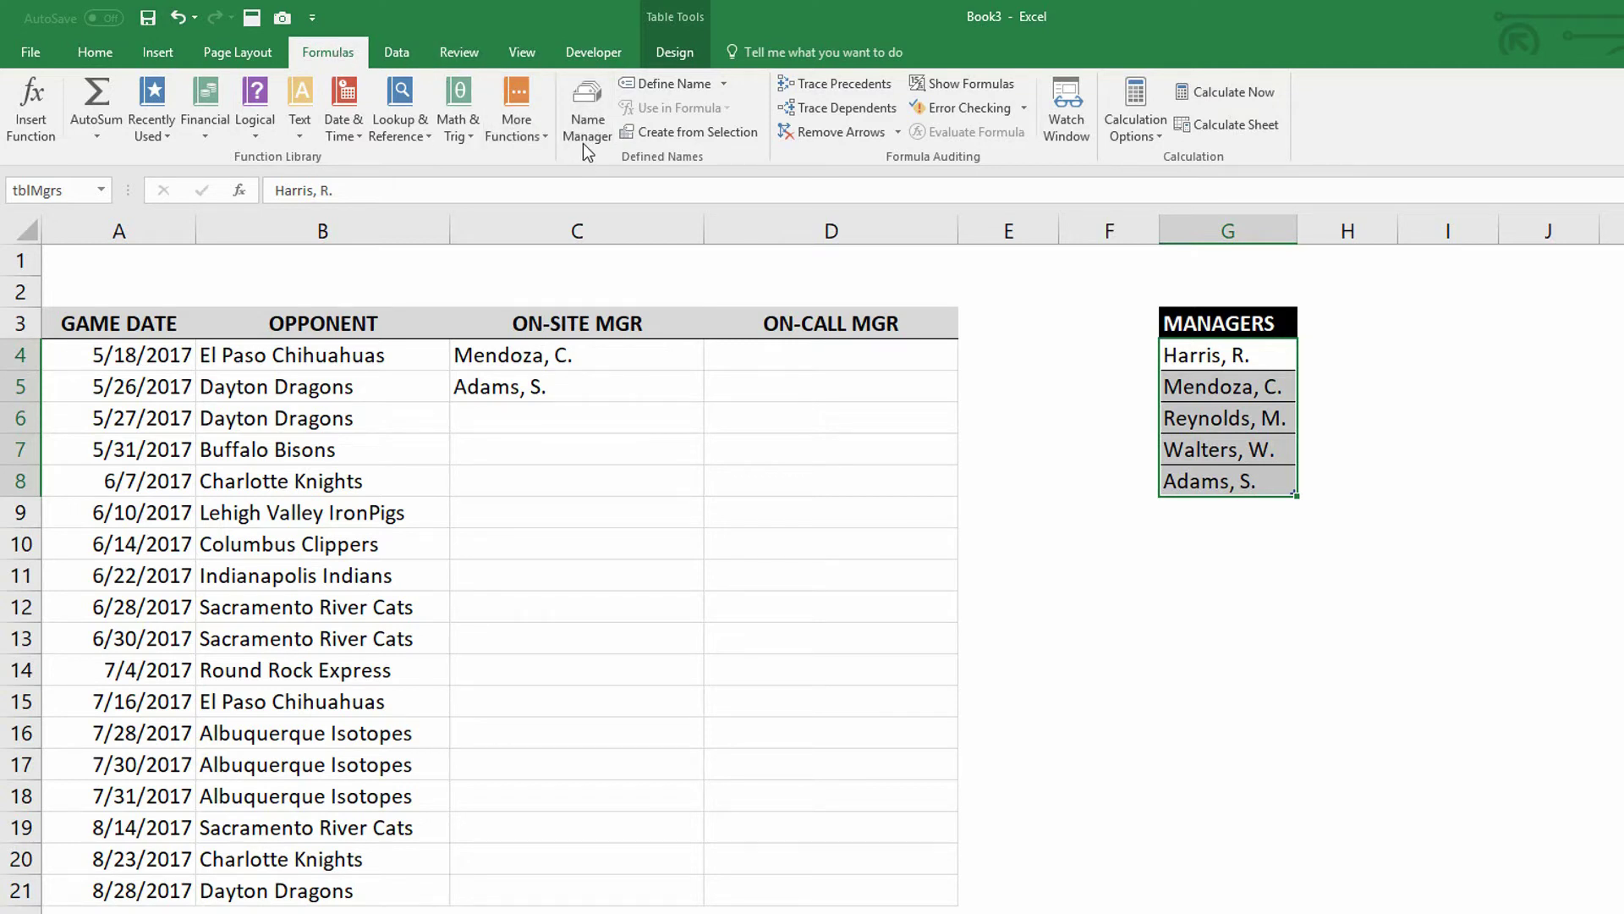
Create defined names from the selection using the Top row option
left_click(695, 134)
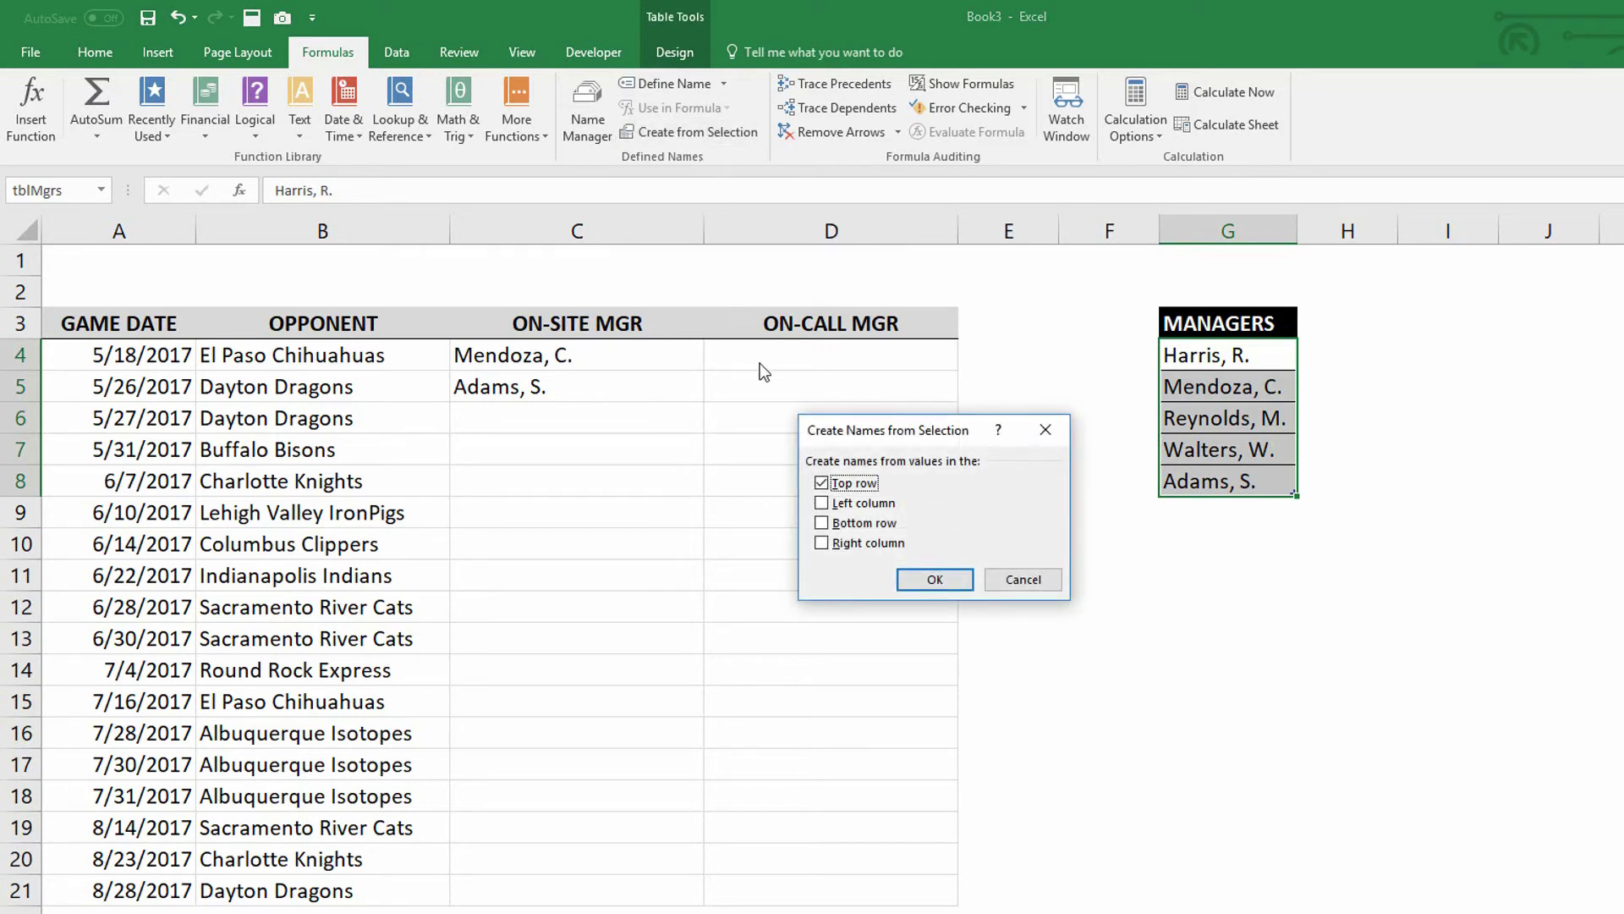
left_click(822, 479)
left_click(935, 582)
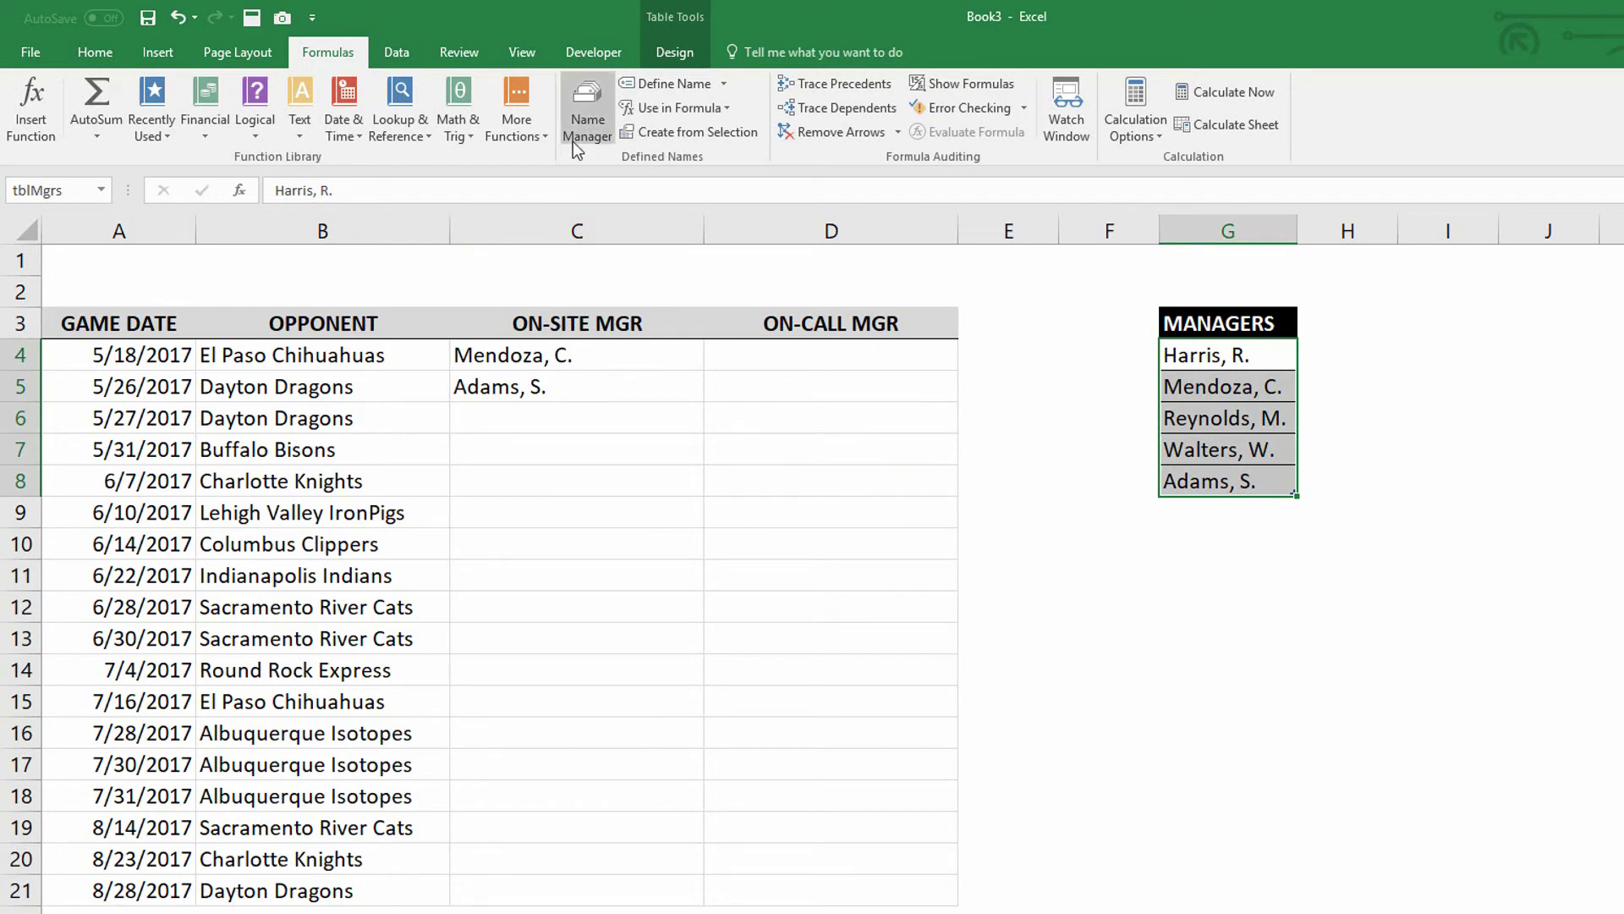
Undo the last change and delete the unwanted manager-based name in Name Manager
key("ctrl+z")
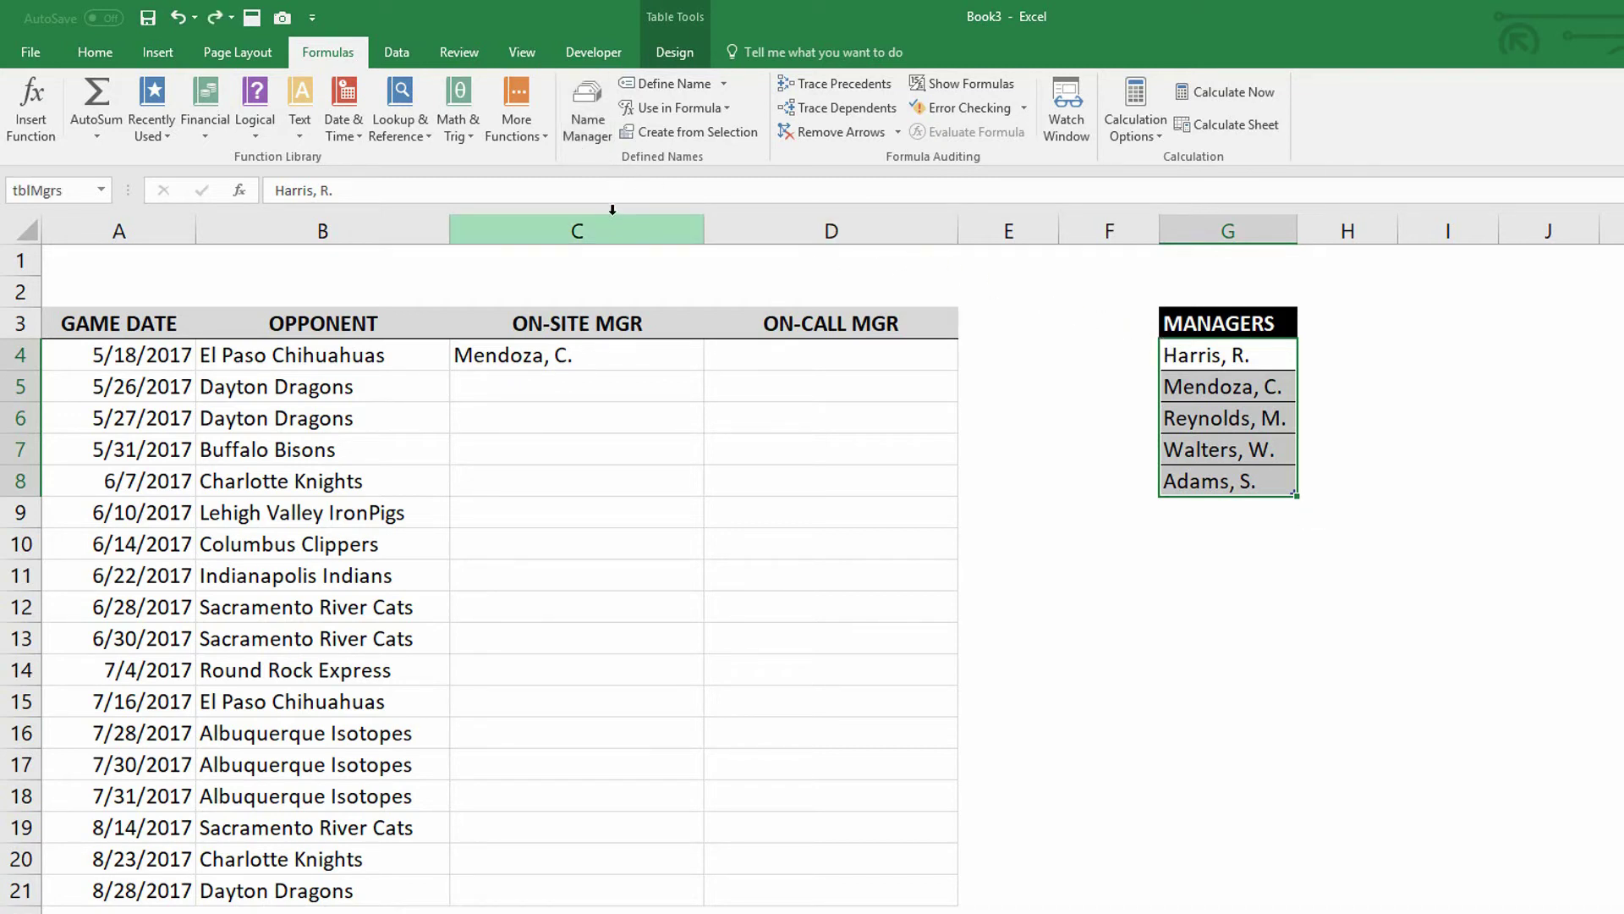
left_click(596, 131)
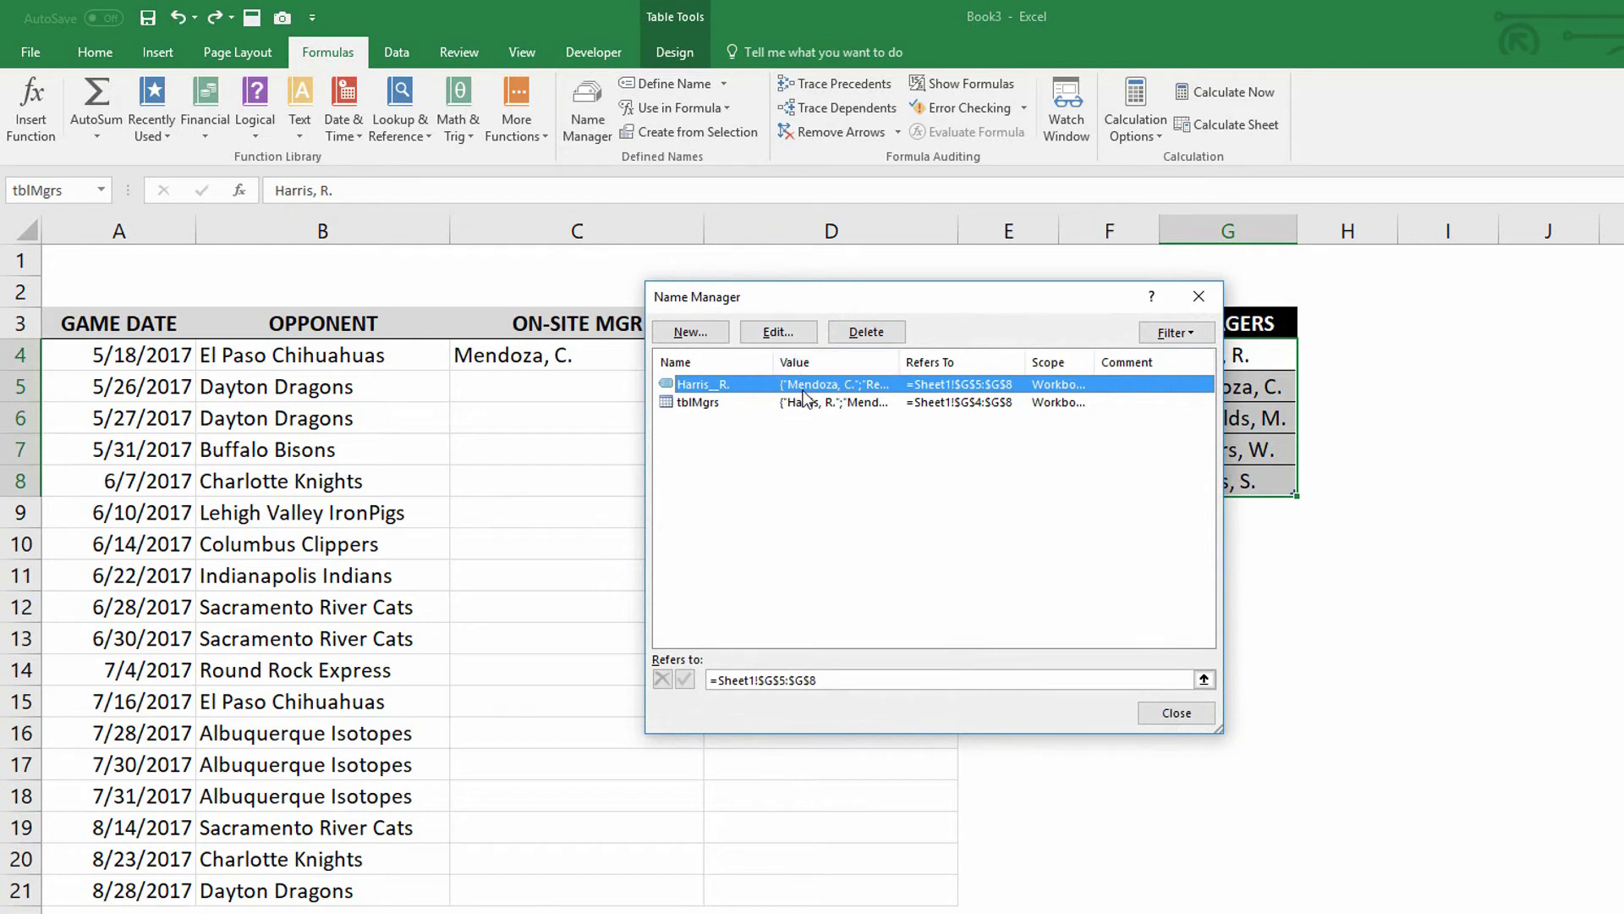
left_click(866, 331)
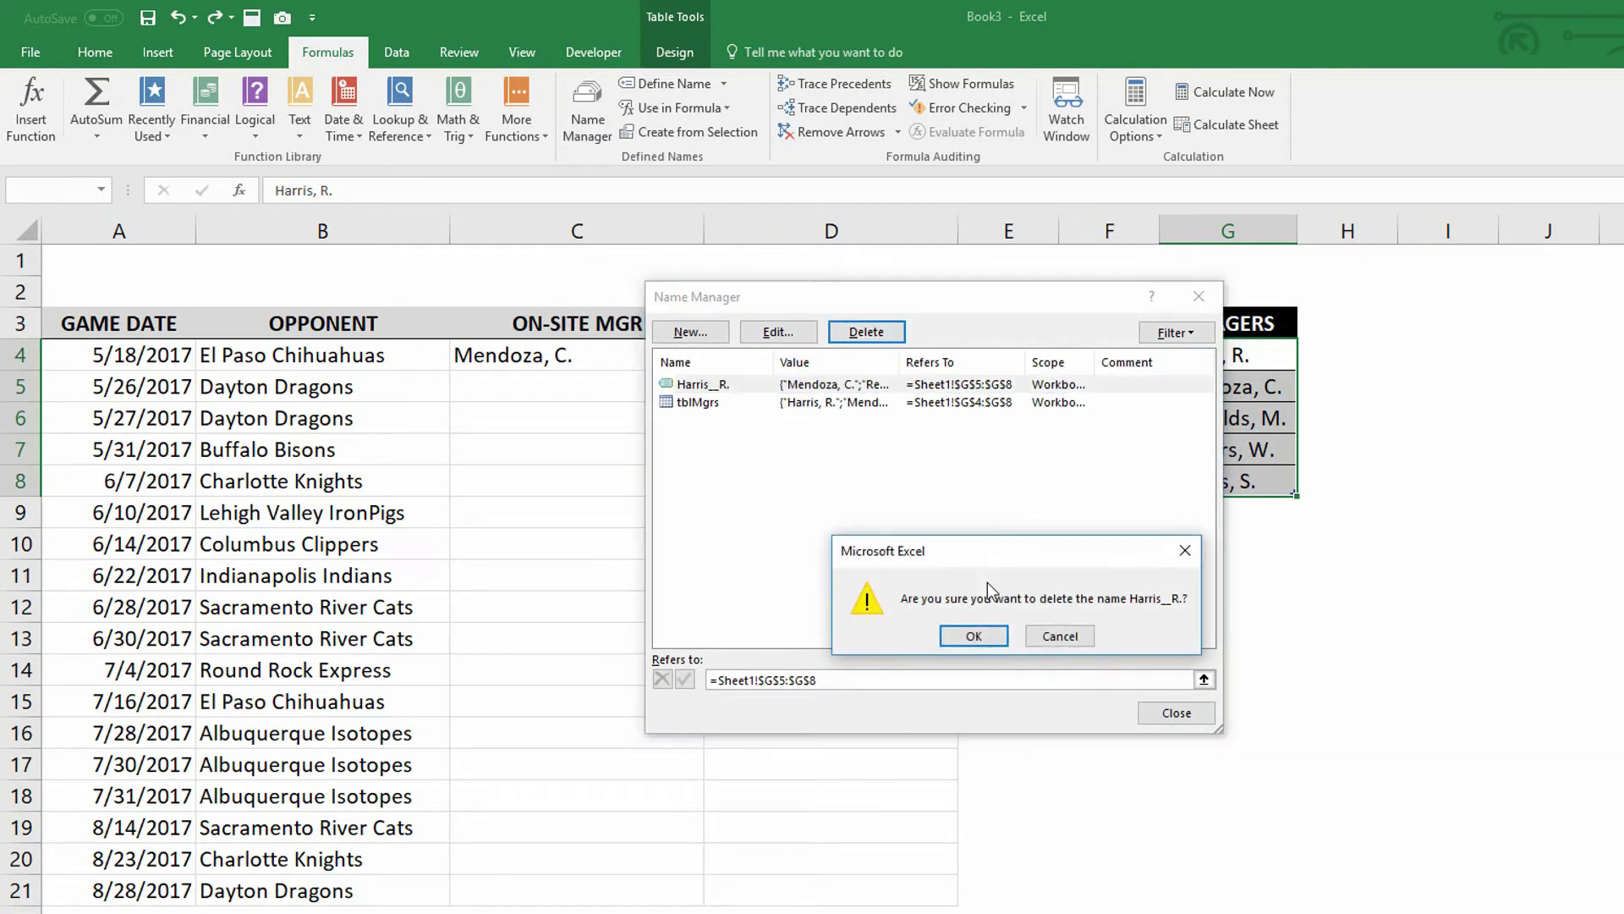
left_click(986, 641)
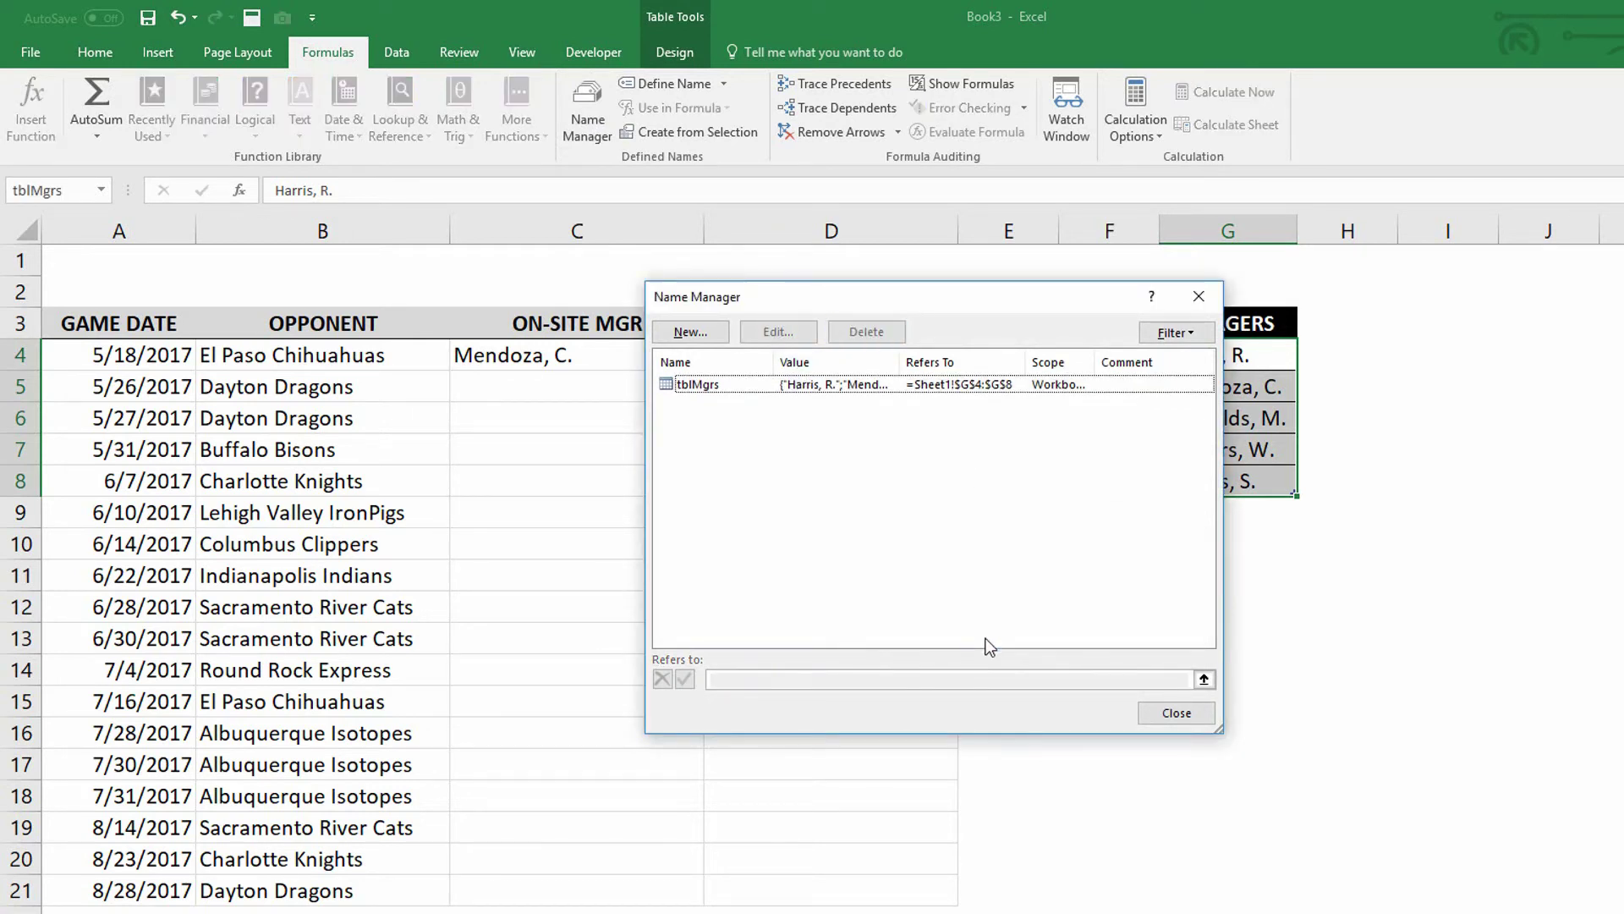
left_click(1181, 723)
left_click(1252, 382)
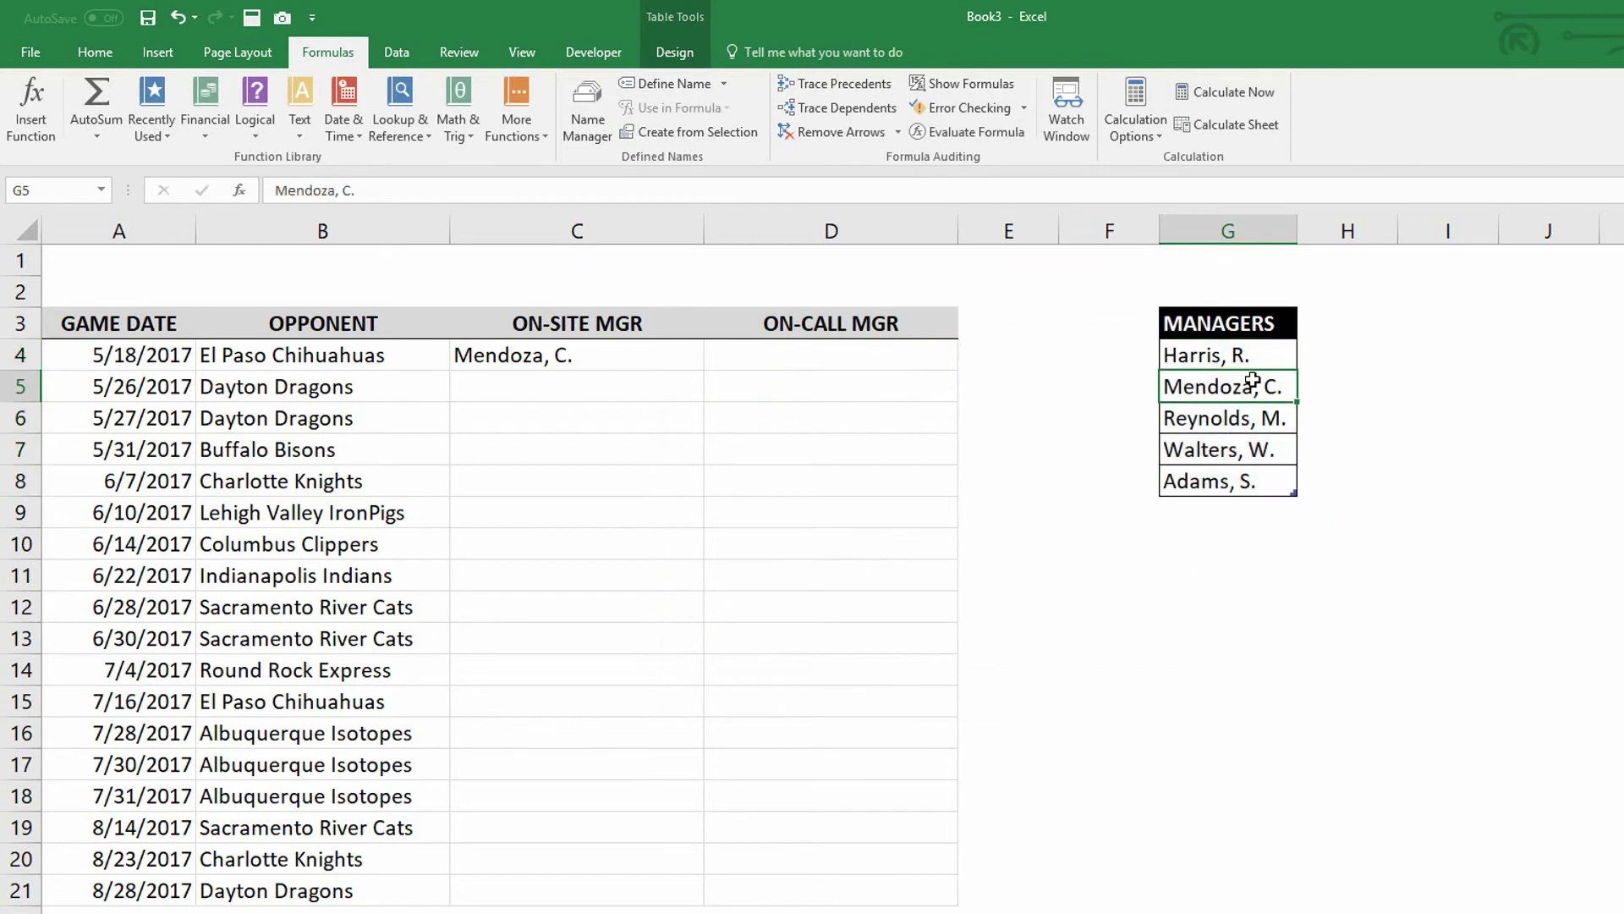
left_click(663, 54)
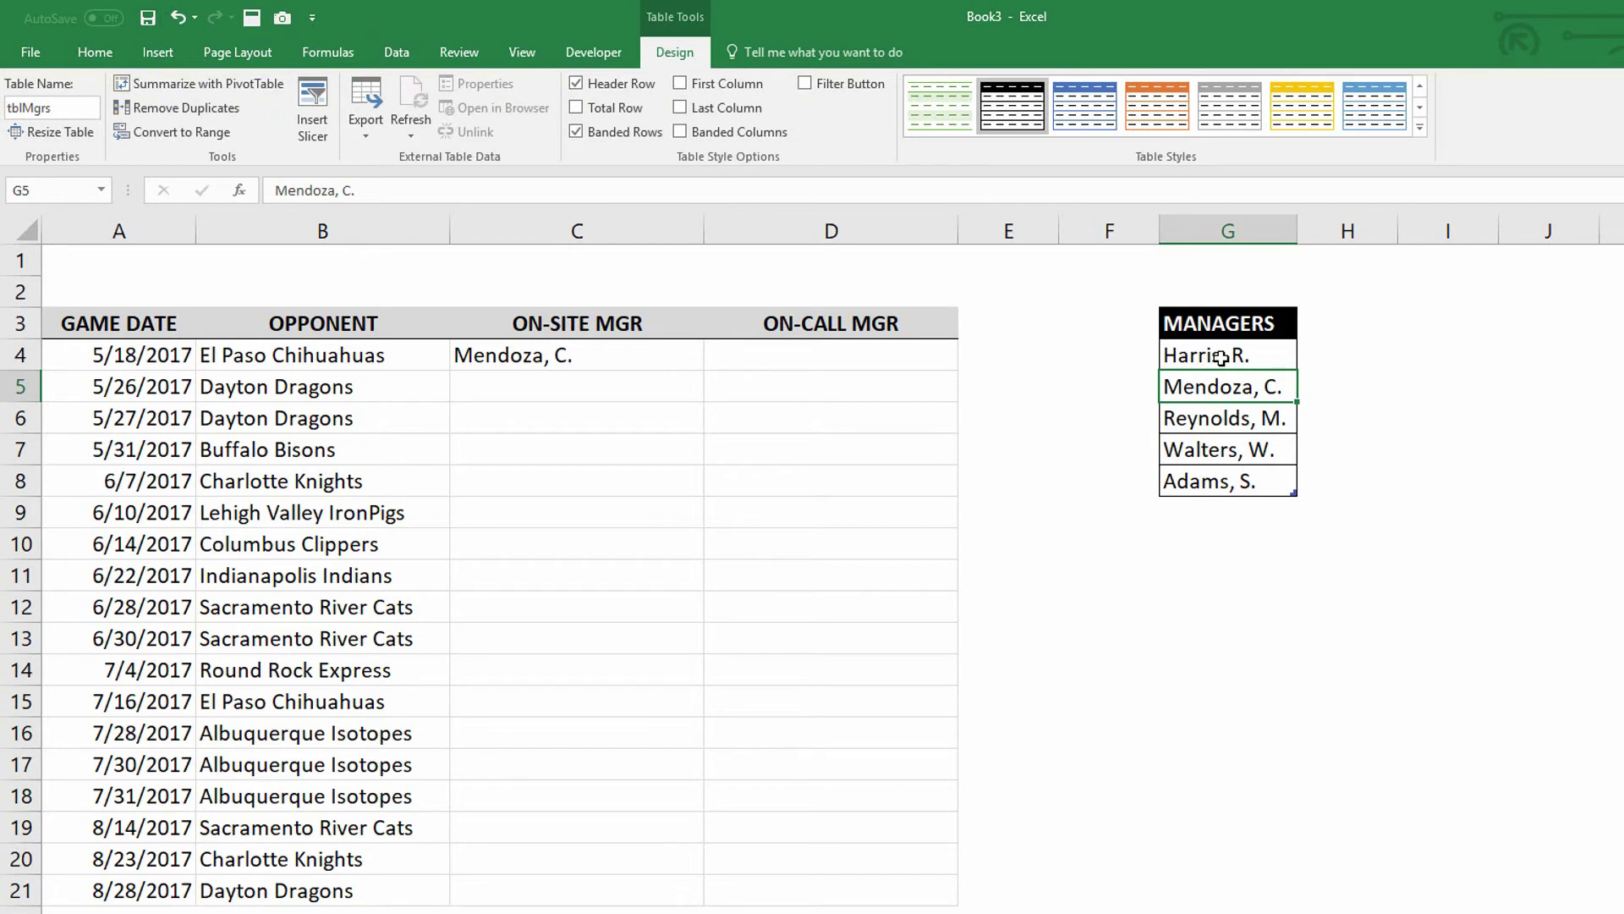
left_click_drag(1222, 358, 1218, 481)
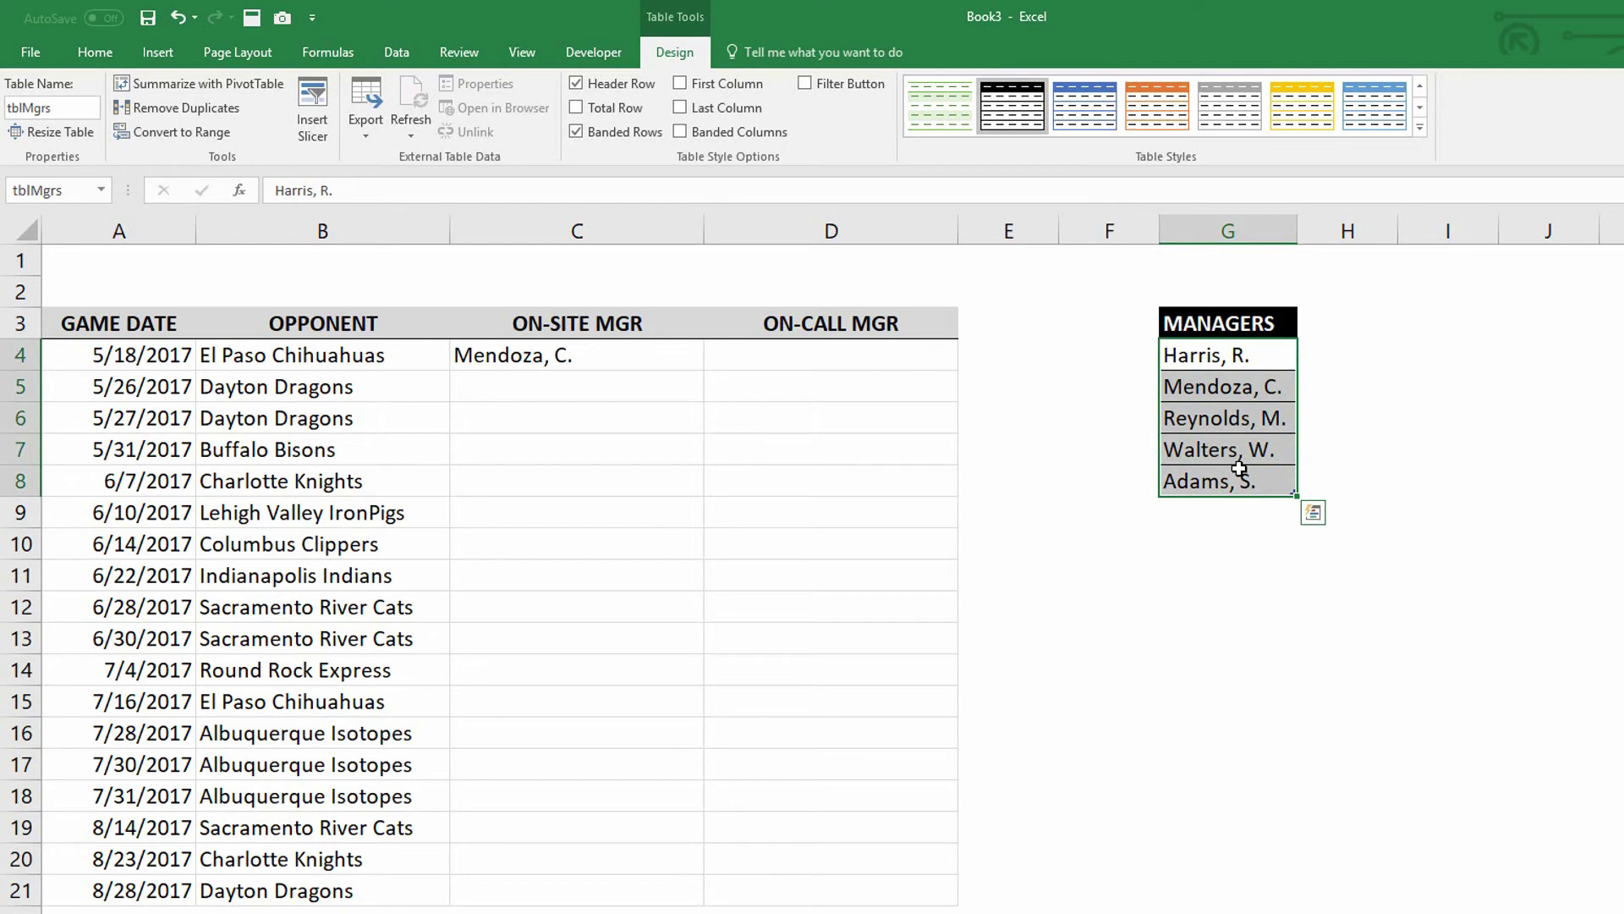
left_click(347, 54)
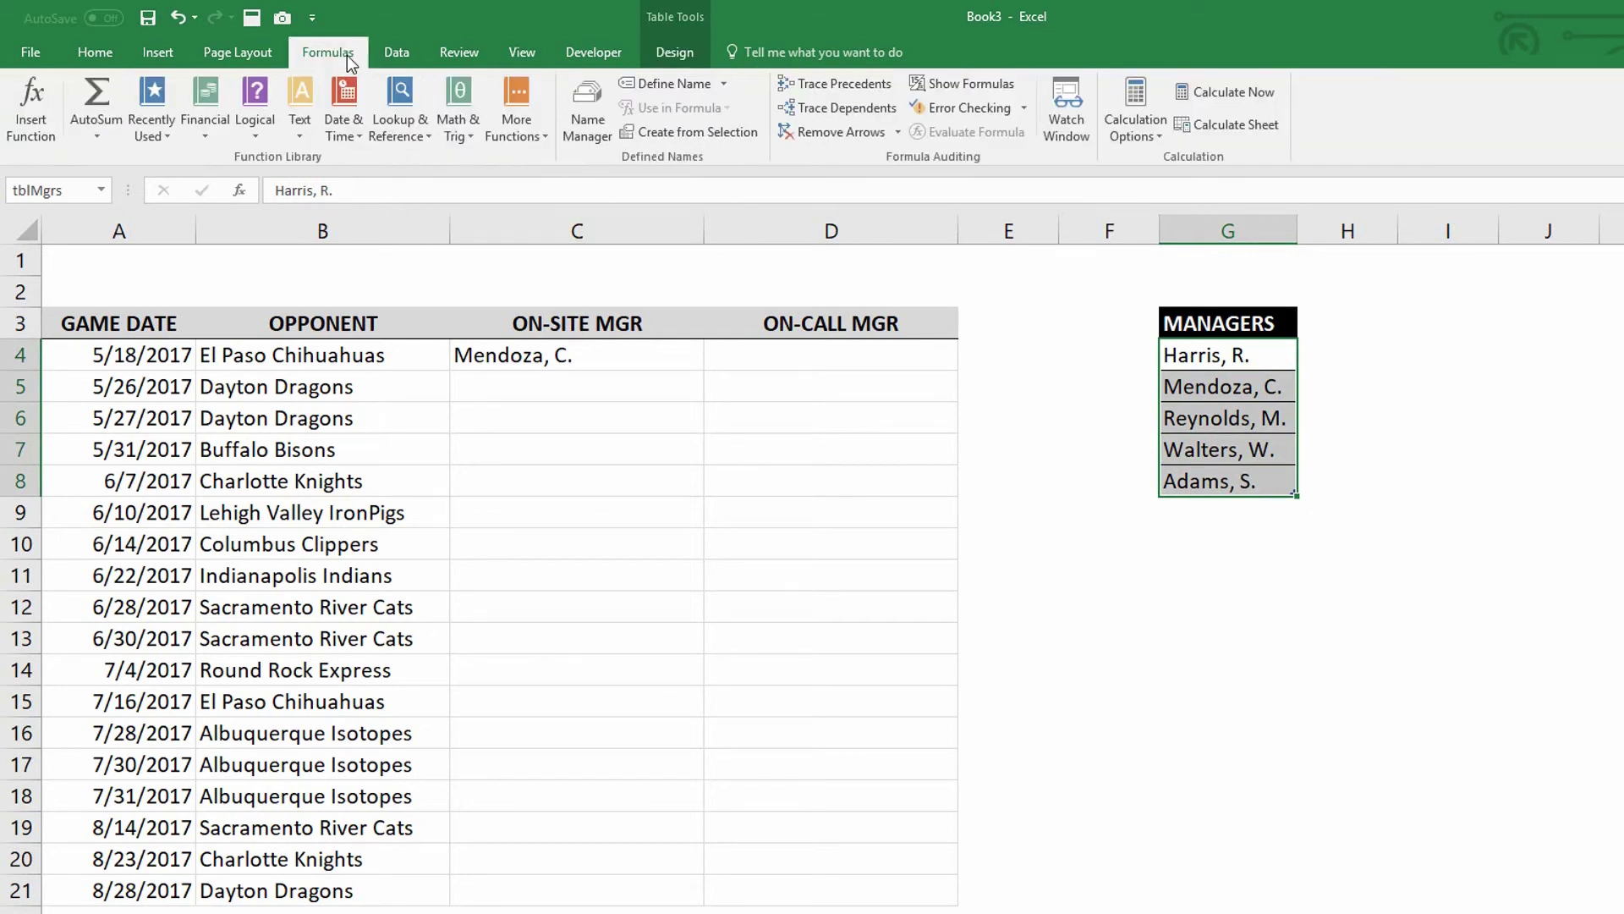
left_click(591, 132)
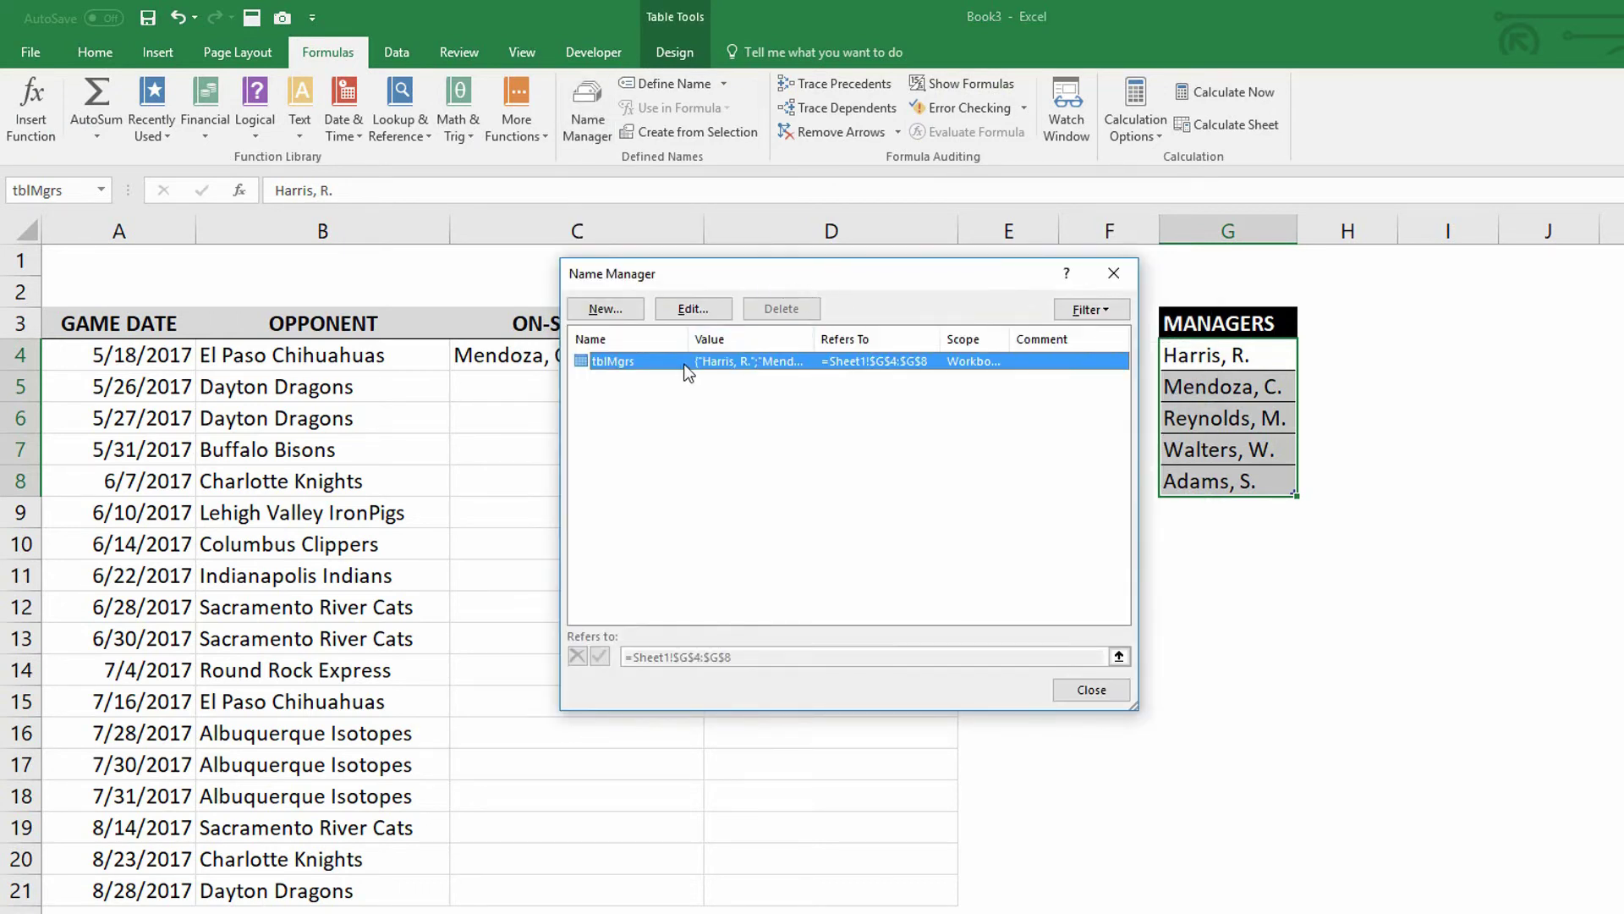
Add a new name ManagerList referring to =tblMgrs[MANAGERS]
left_click(606, 309)
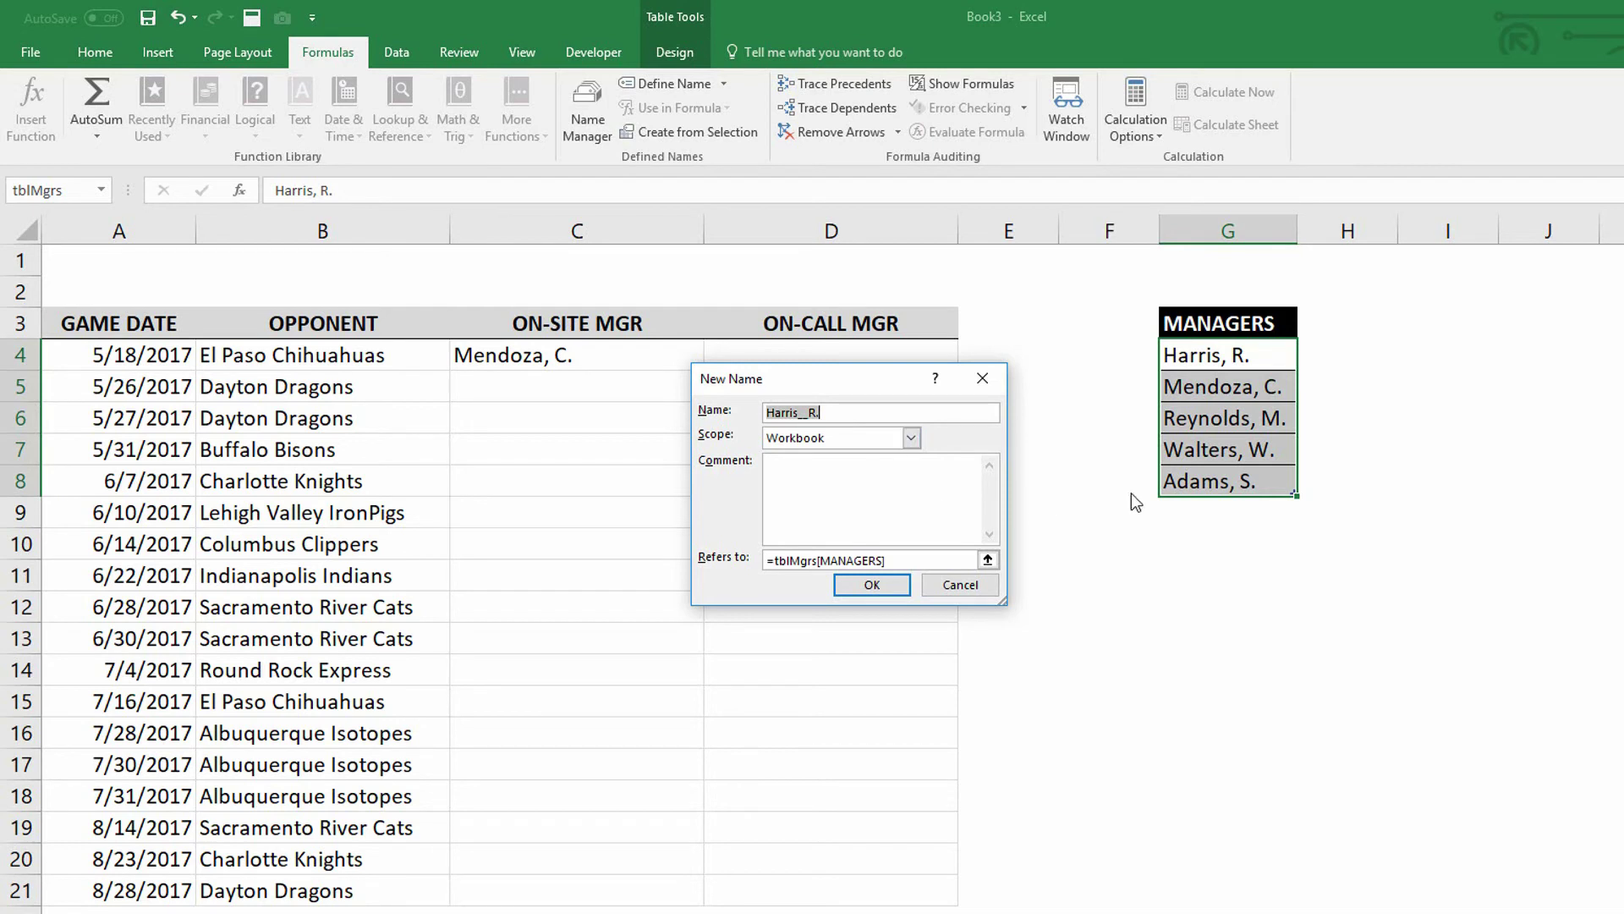
type("ManagerList")
left_click(880, 582)
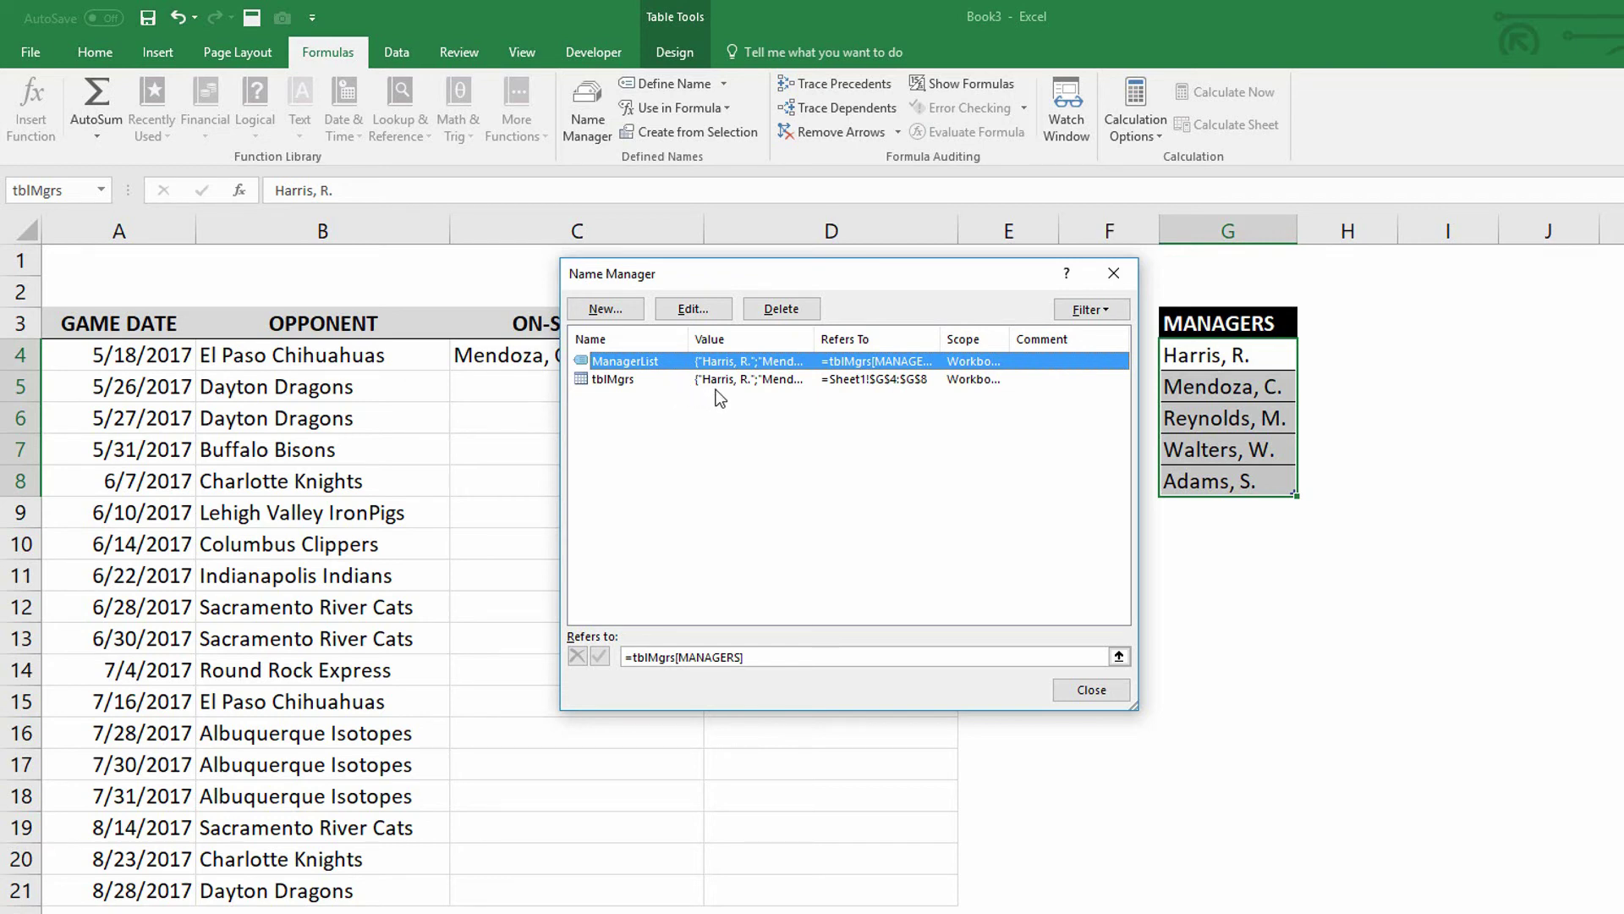
Restrict ON-CALL MGR cells D4:D21 to List entries in Data Validation, leaving the Source box empty
left_click(1104, 689)
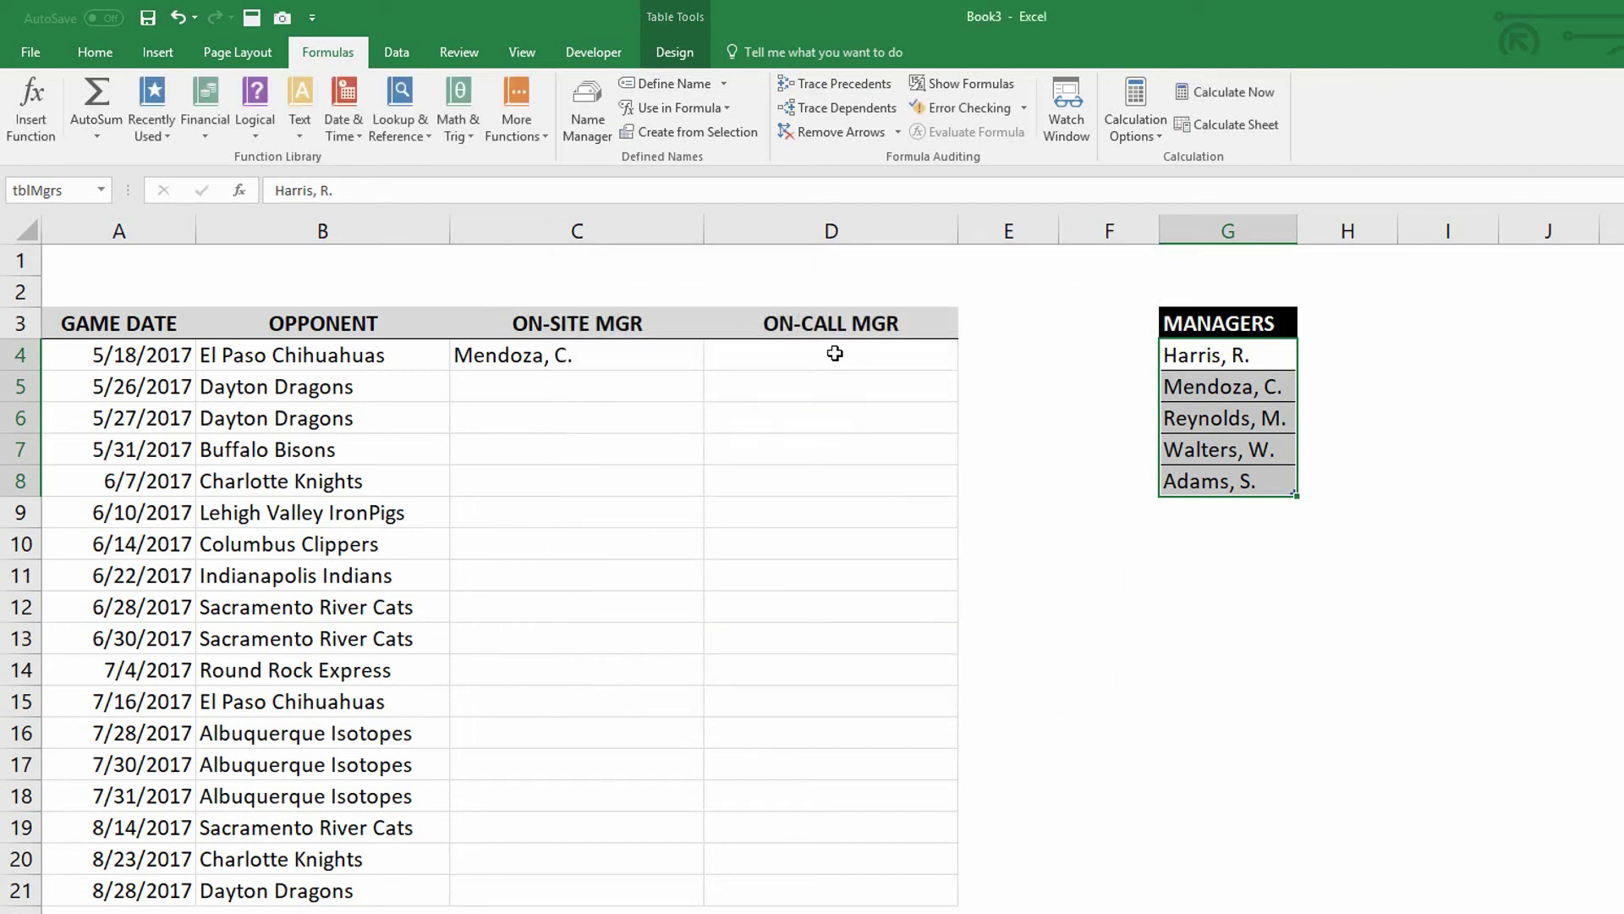
left_click_drag(832, 366, 892, 885)
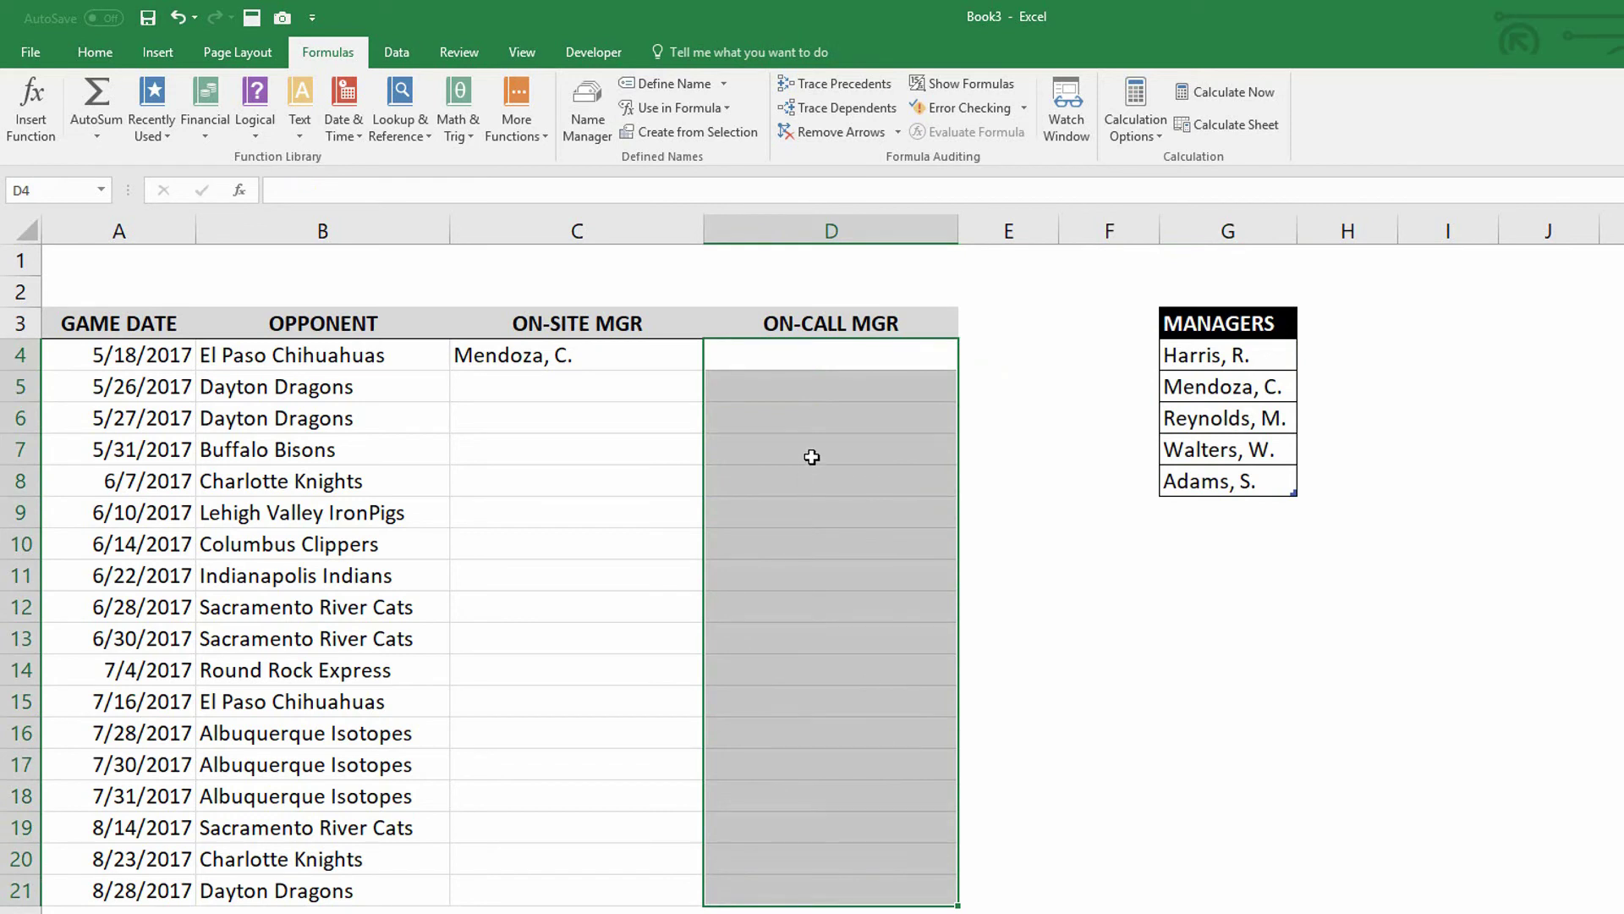
left_click(397, 55)
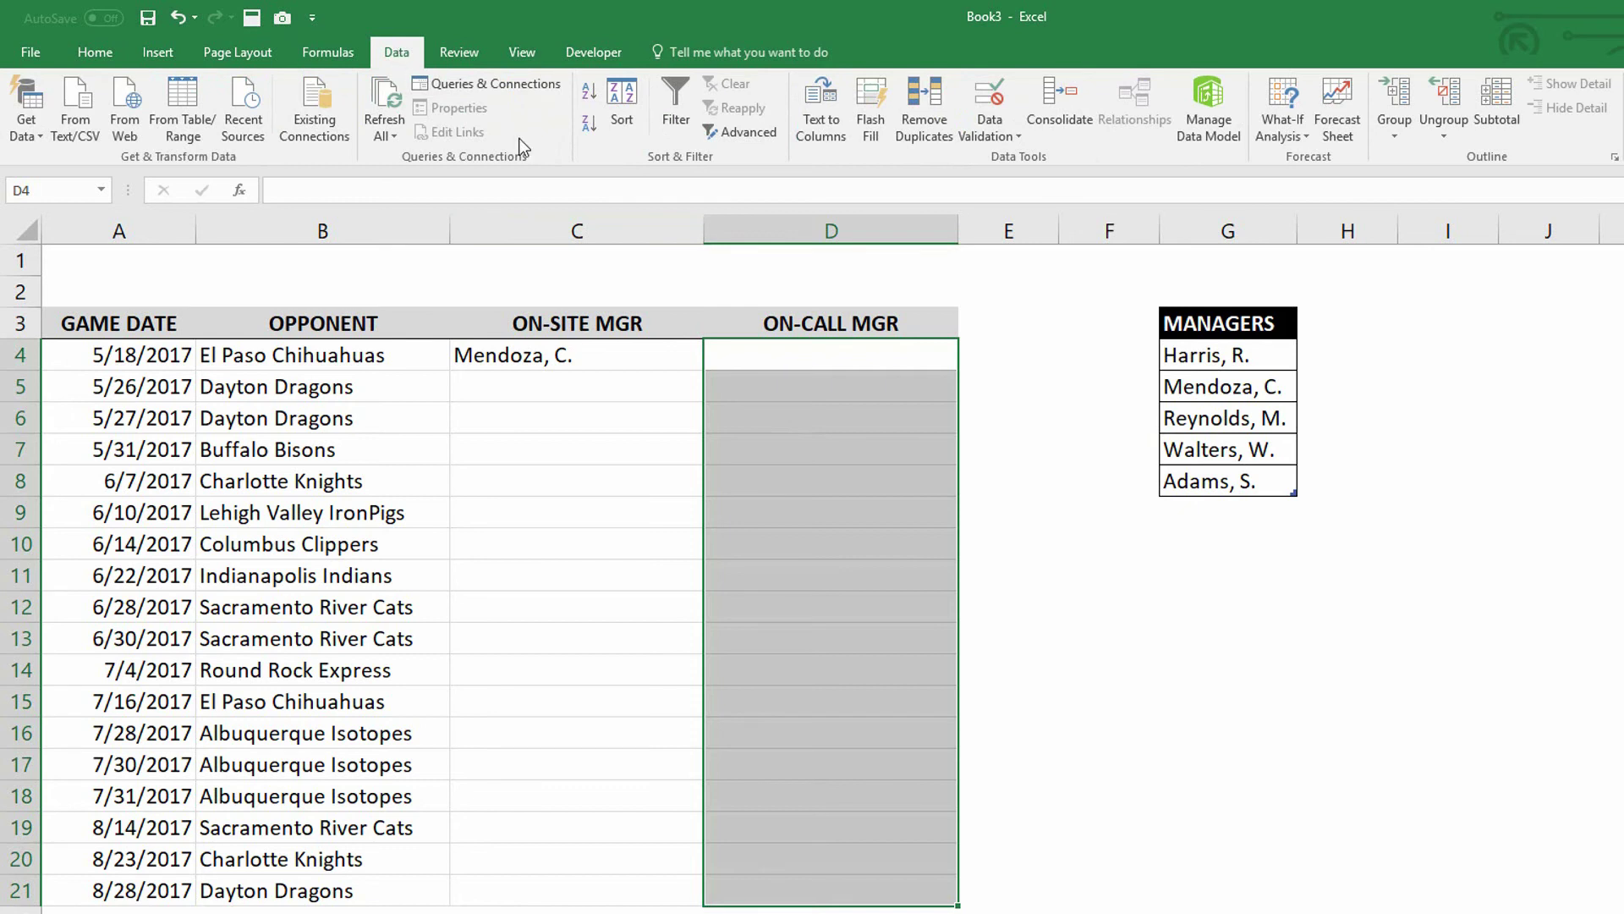
left_click(1002, 95)
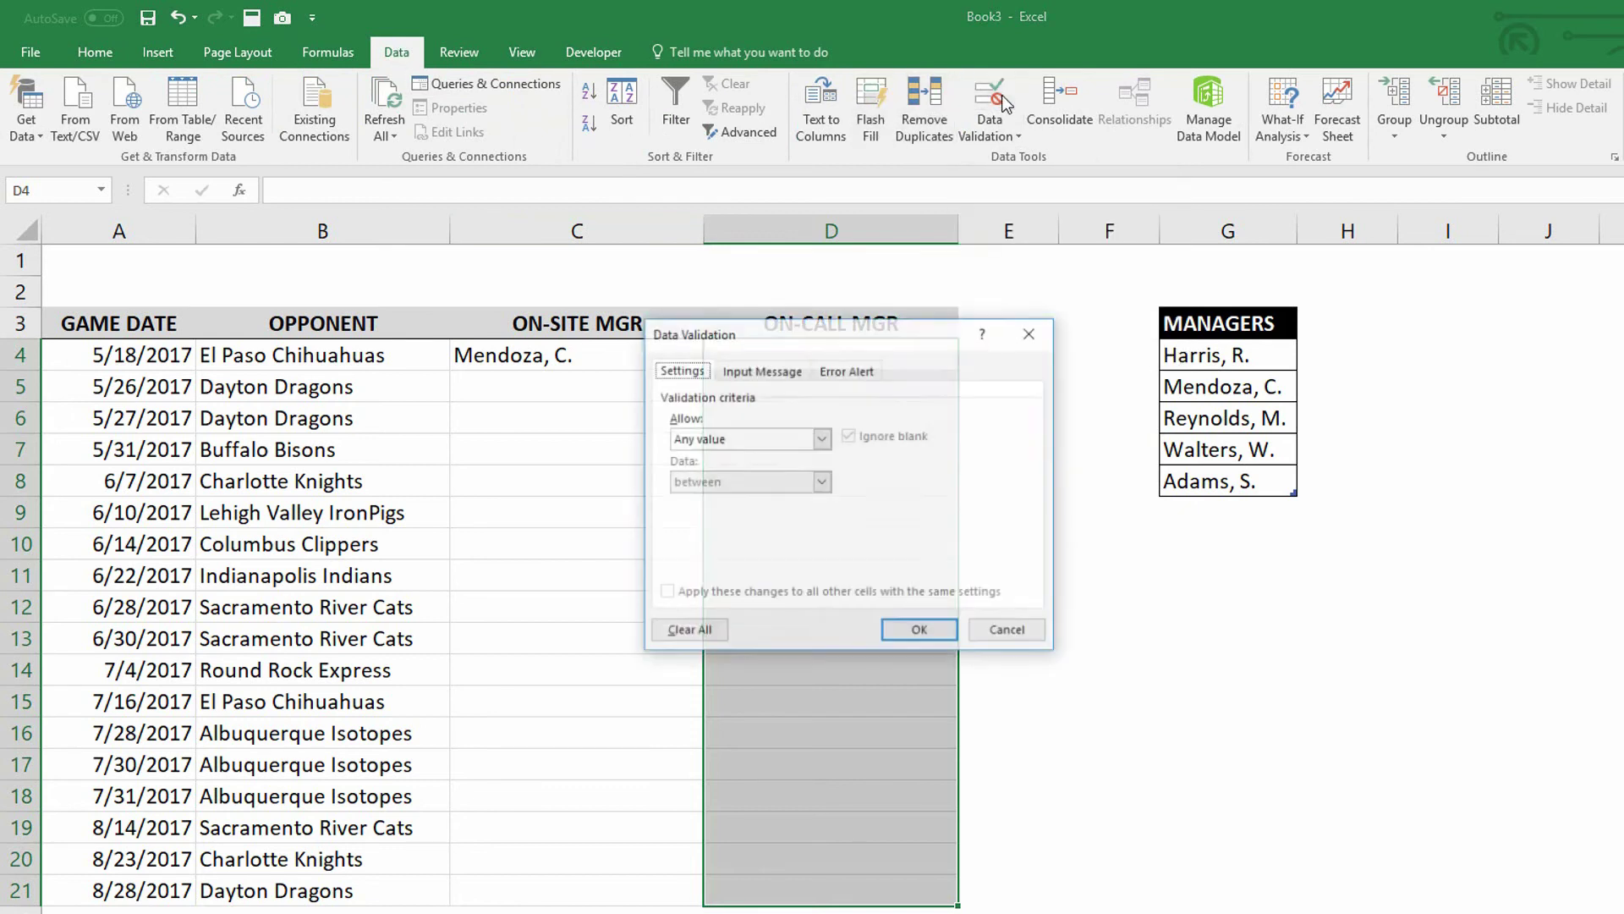
left_click(821, 438)
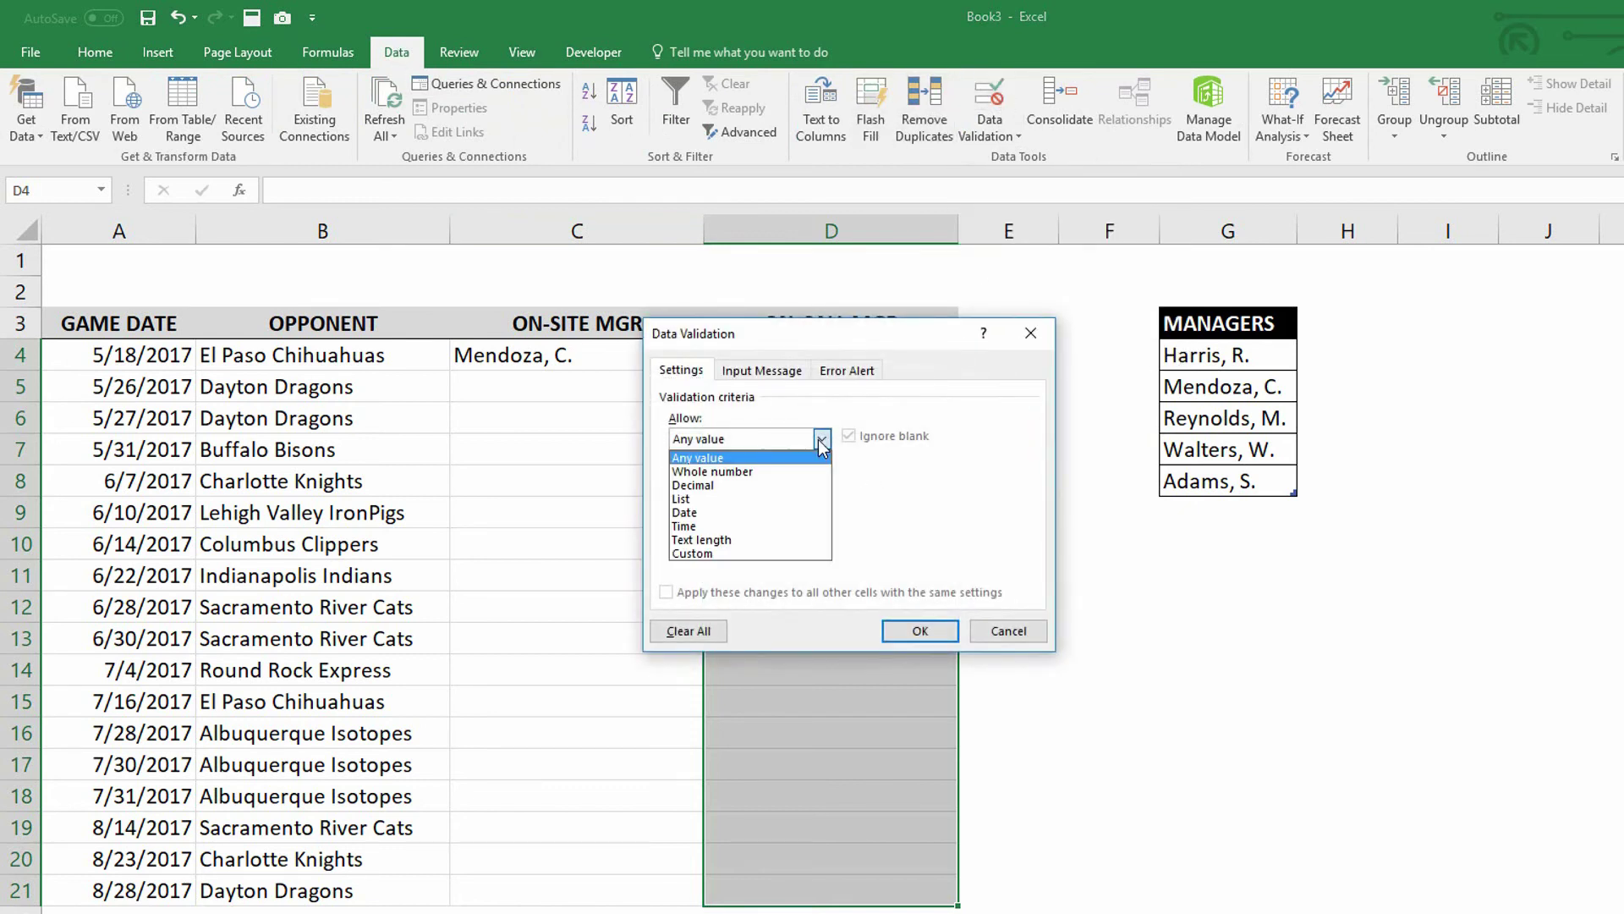
left_click(779, 499)
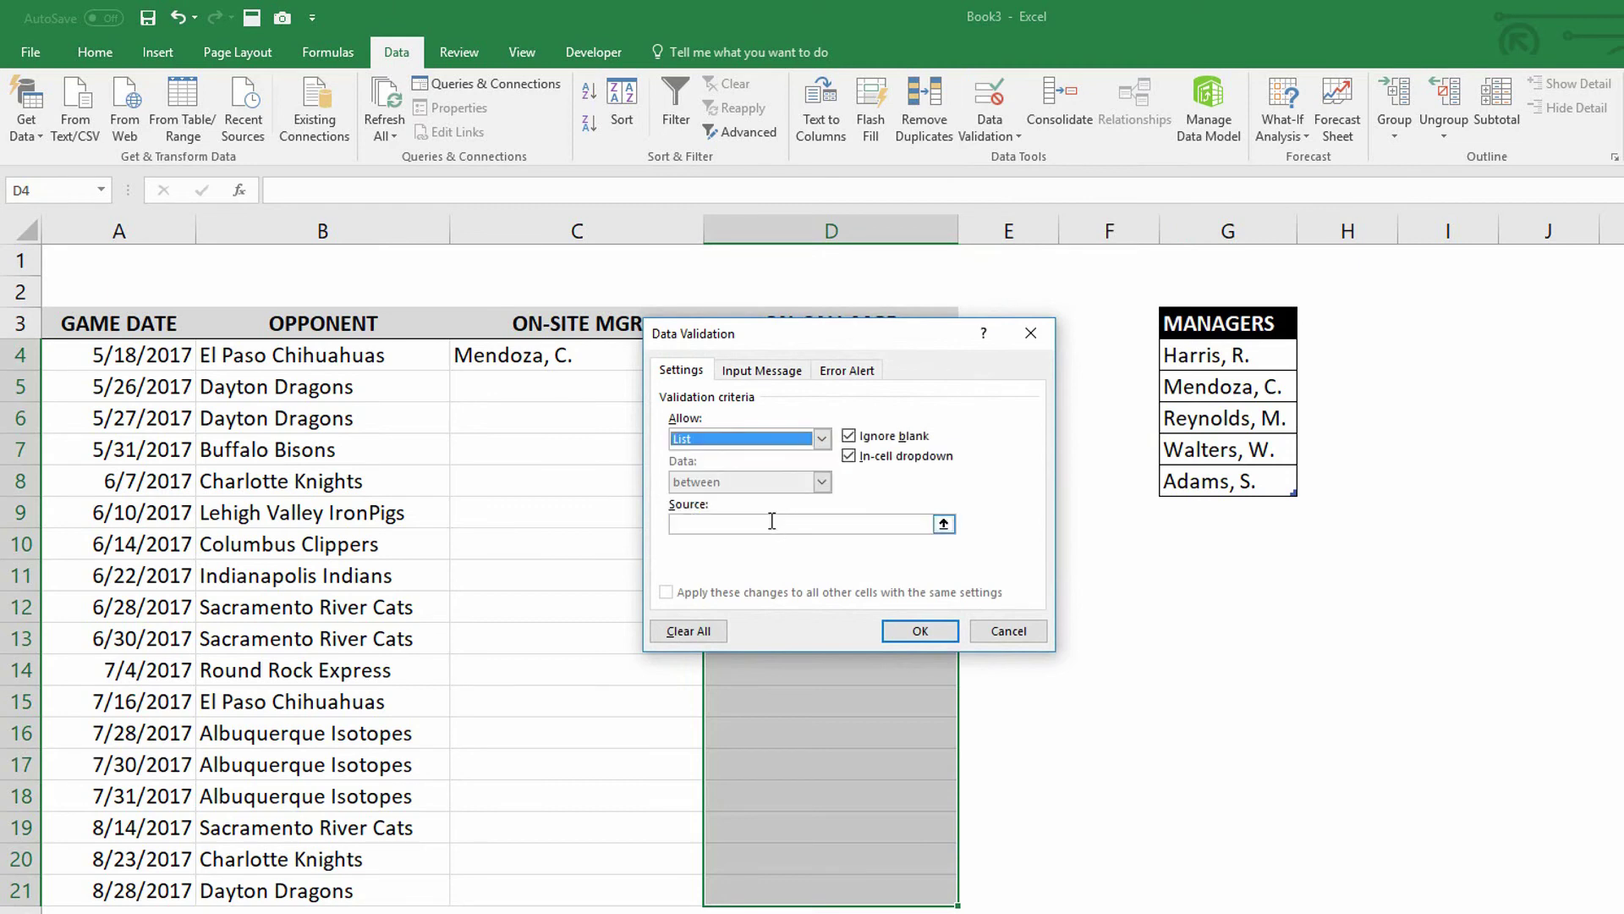
left_click(774, 522)
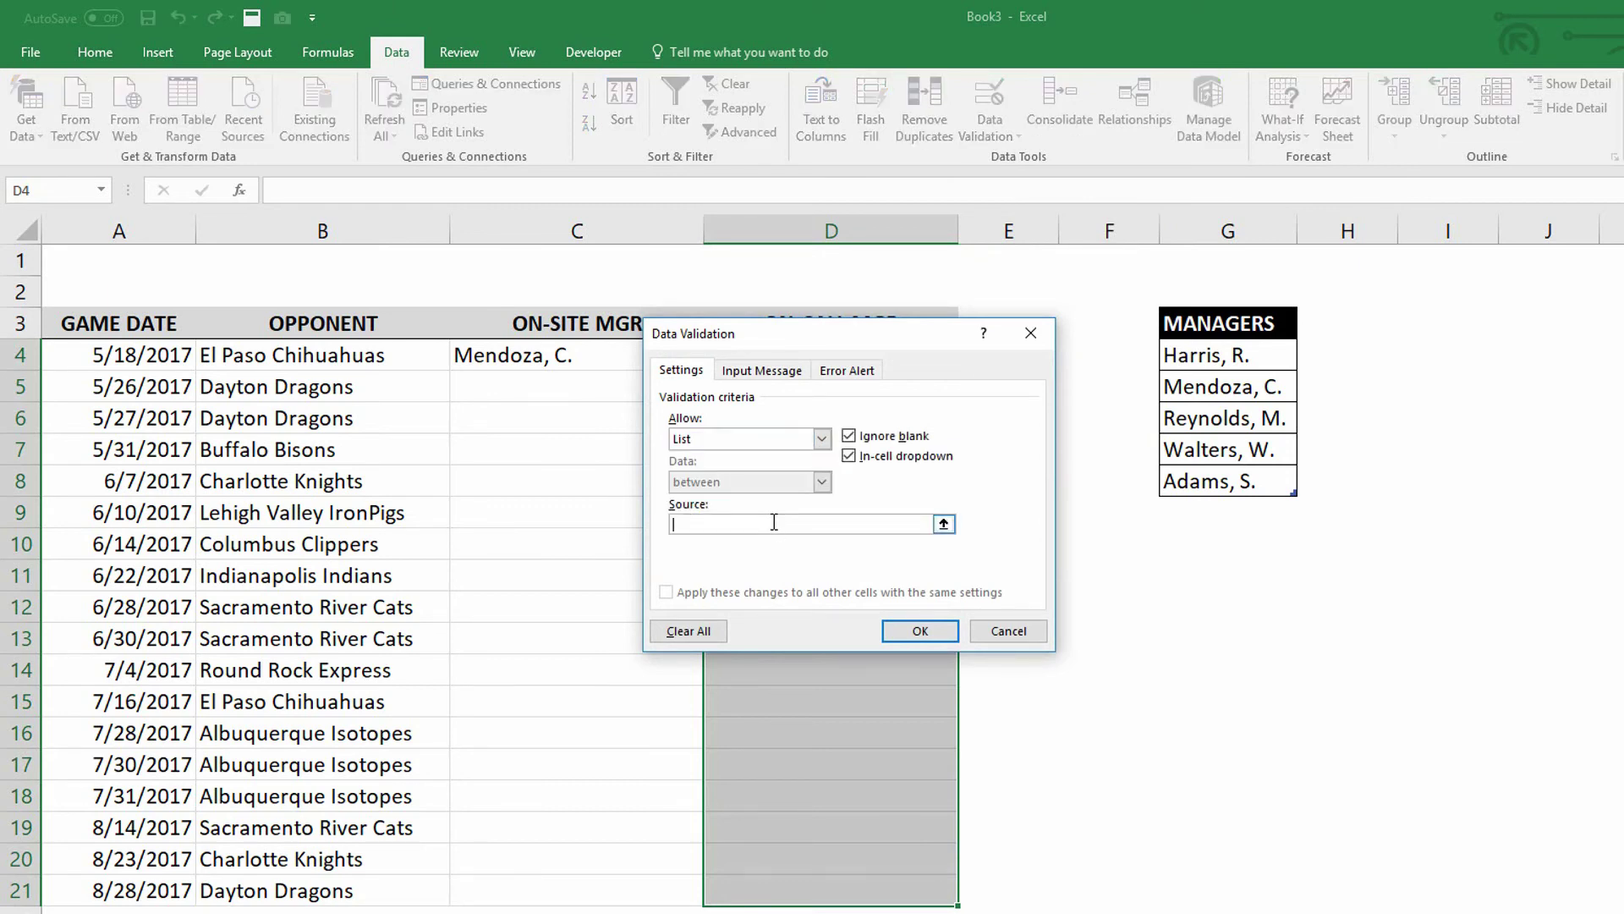
Set the validation list source to =ManagerList using the F3 Paste Name list
key("F3")
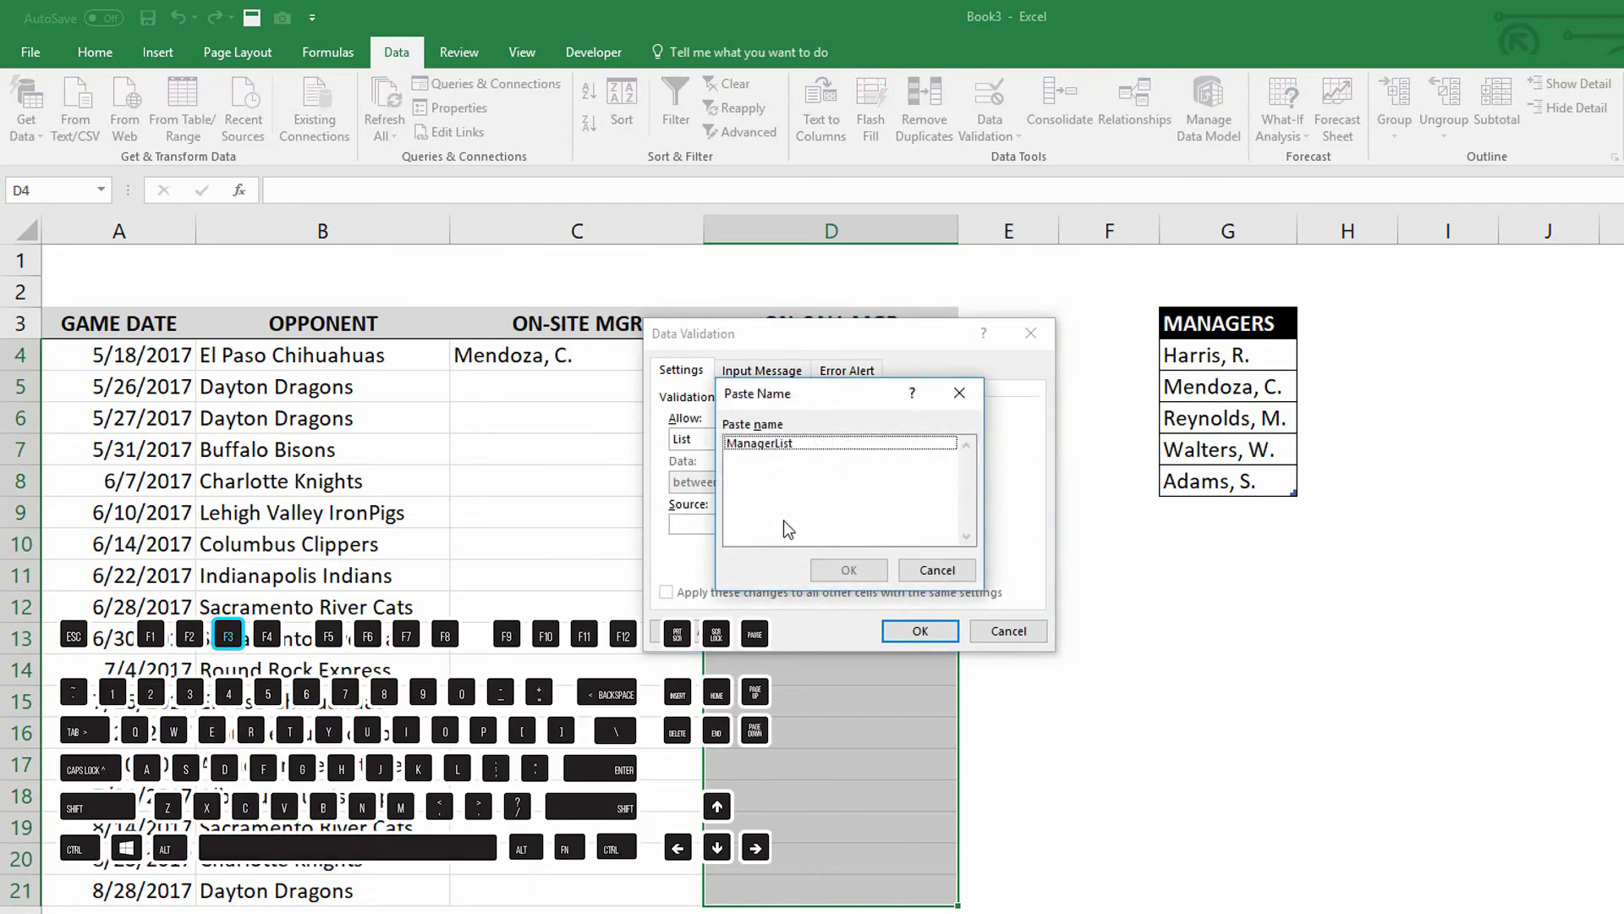
left_click(770, 447)
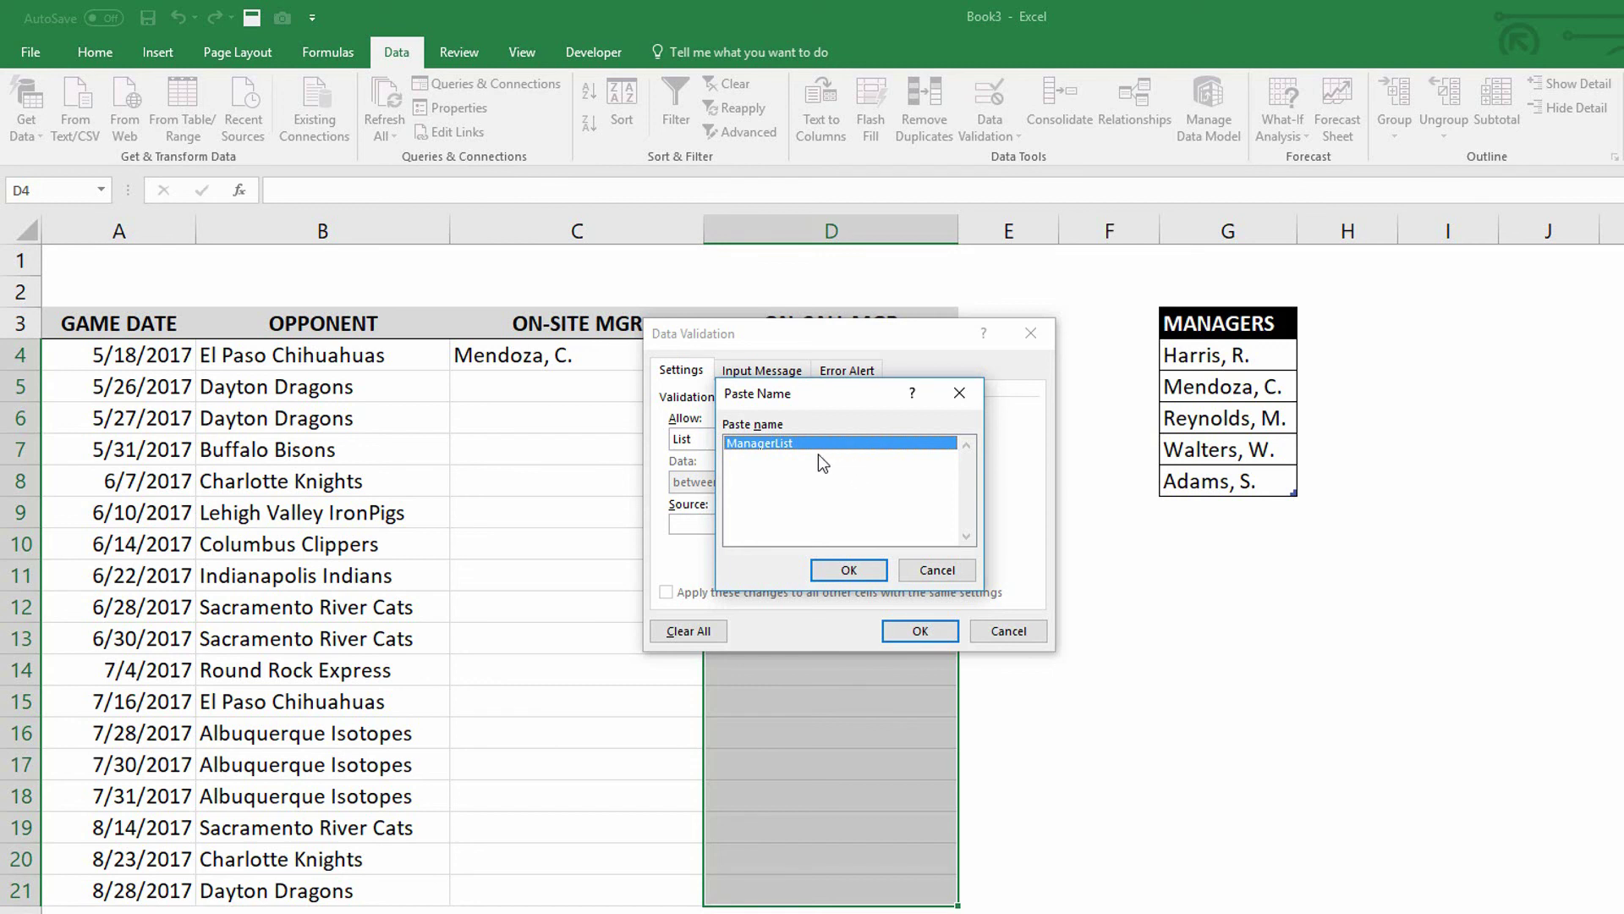
left_click(849, 570)
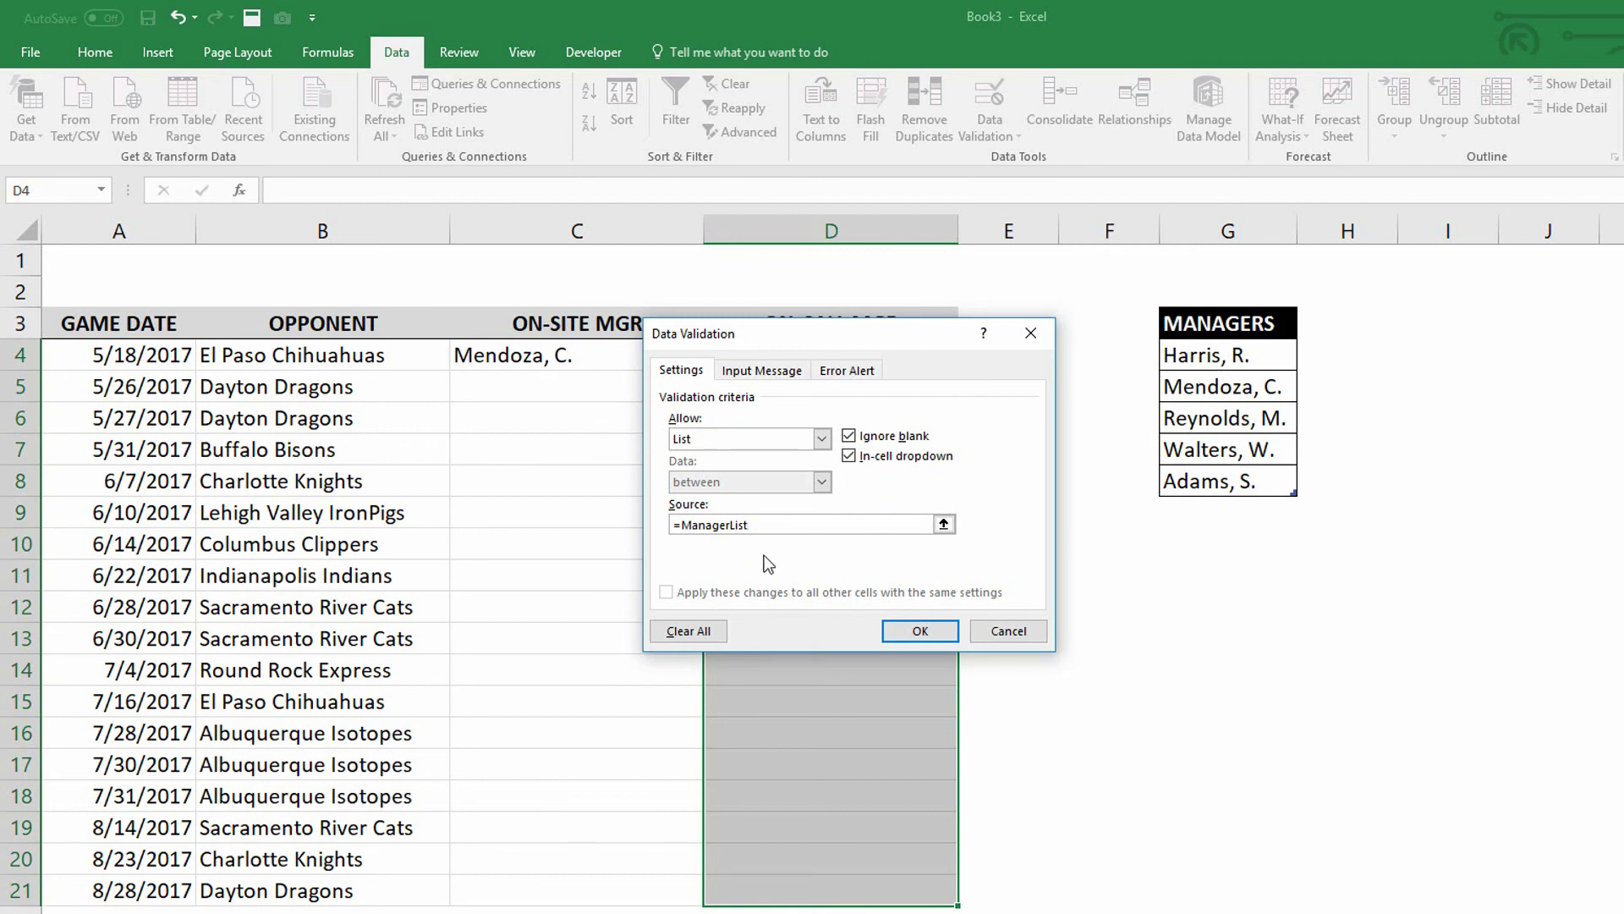
Apply the validation, then pick the third listed manager from D4's dropdown for the 5/18/2017 game
left_click(920, 630)
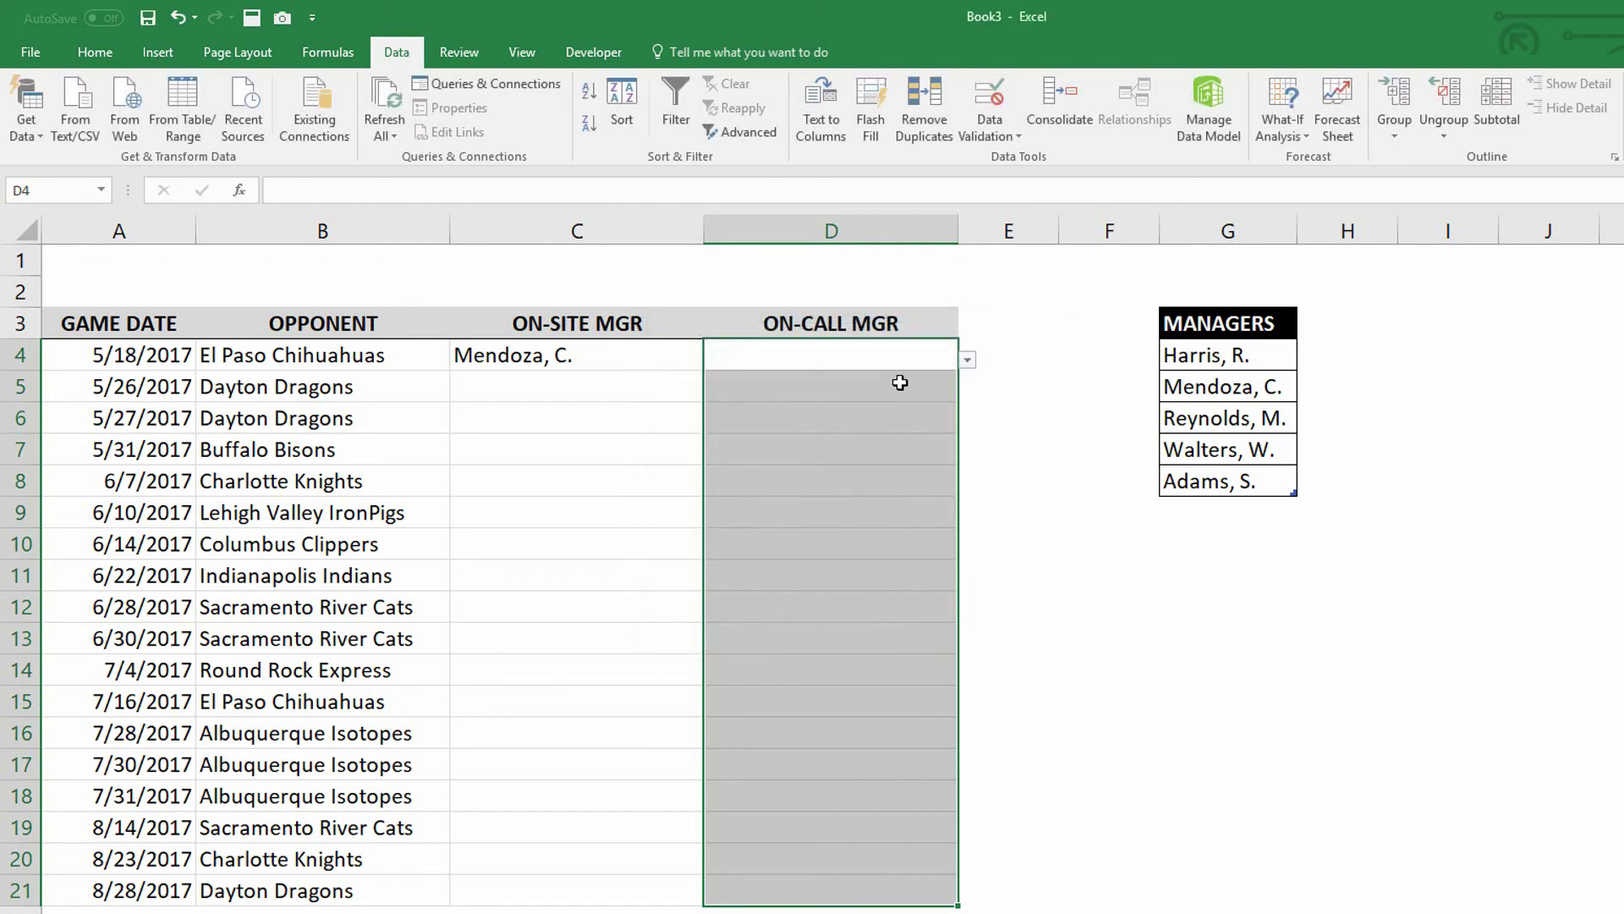
left_click(906, 356)
left_click(967, 360)
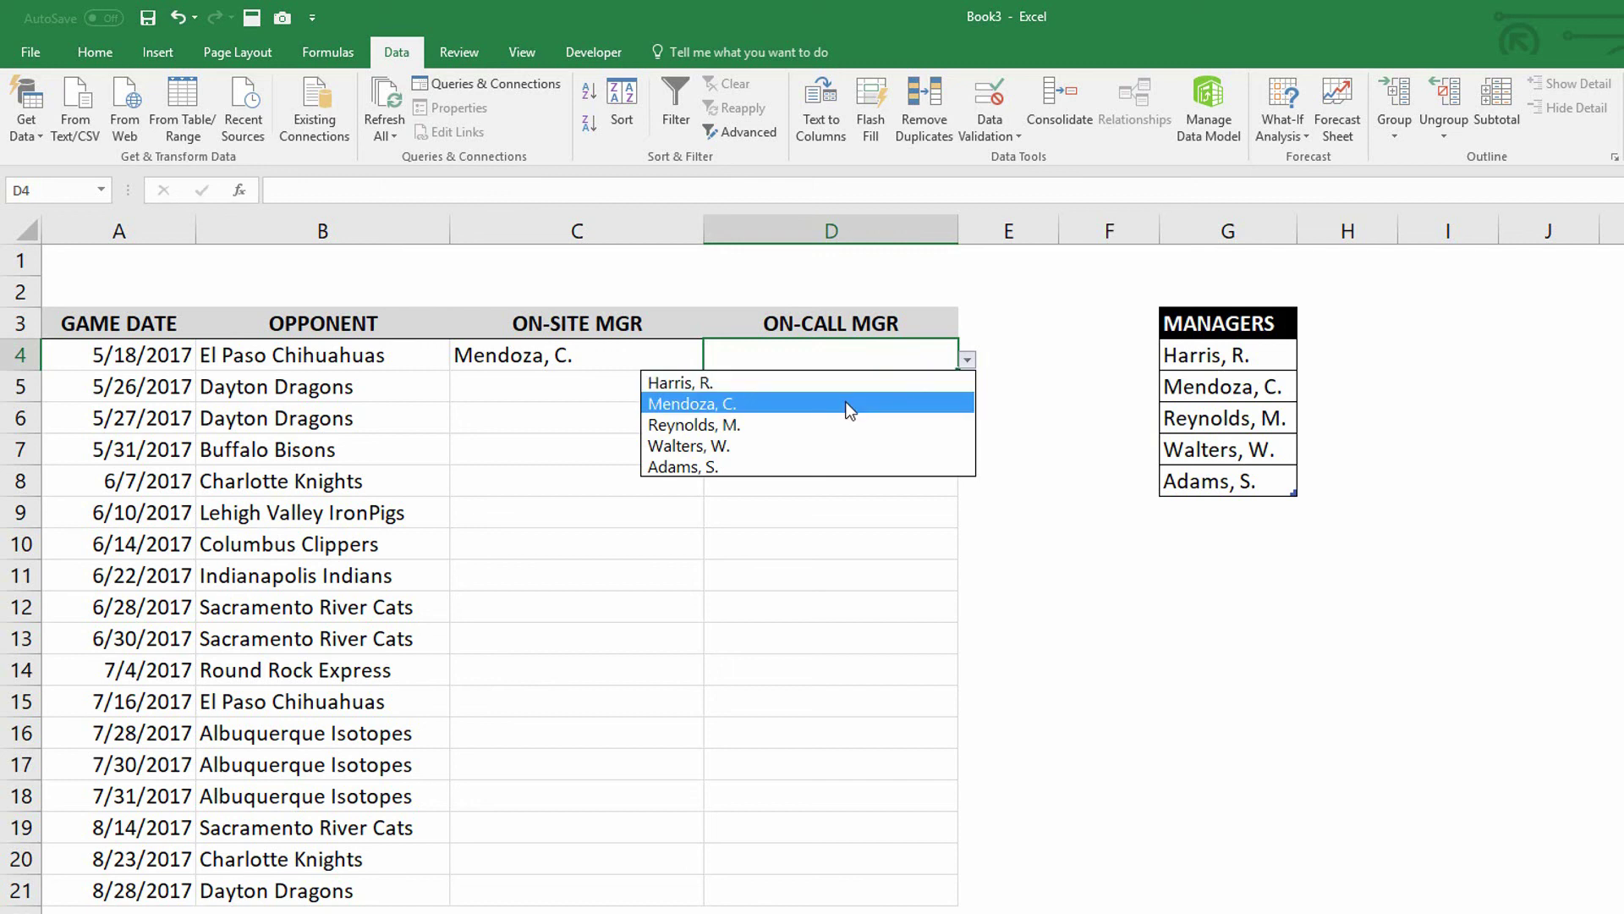
left_click(790, 425)
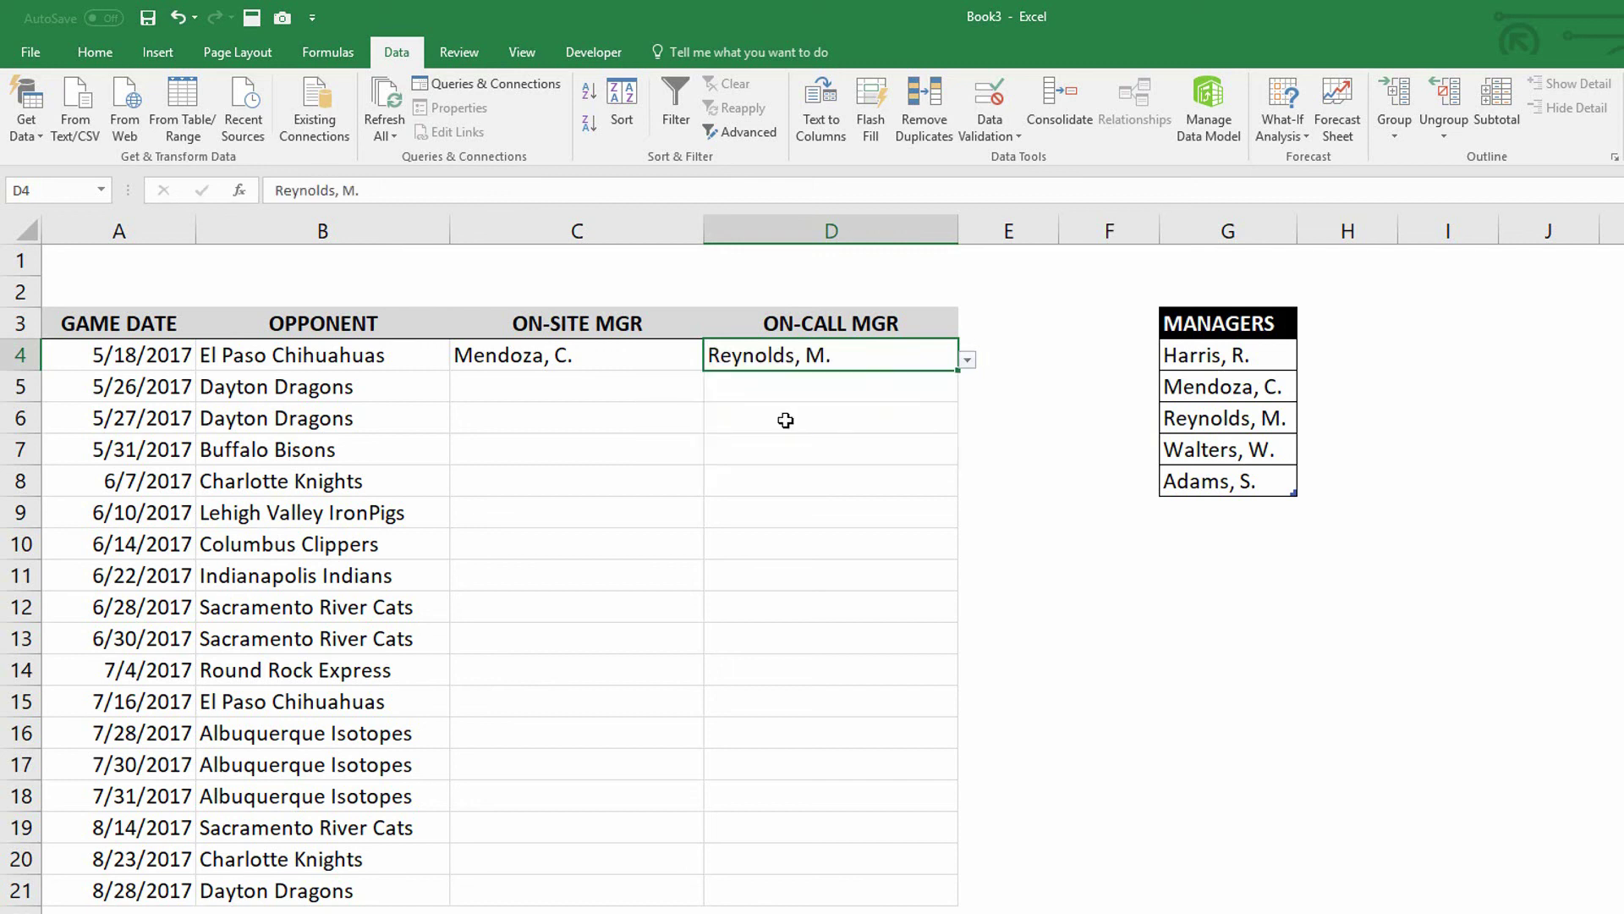